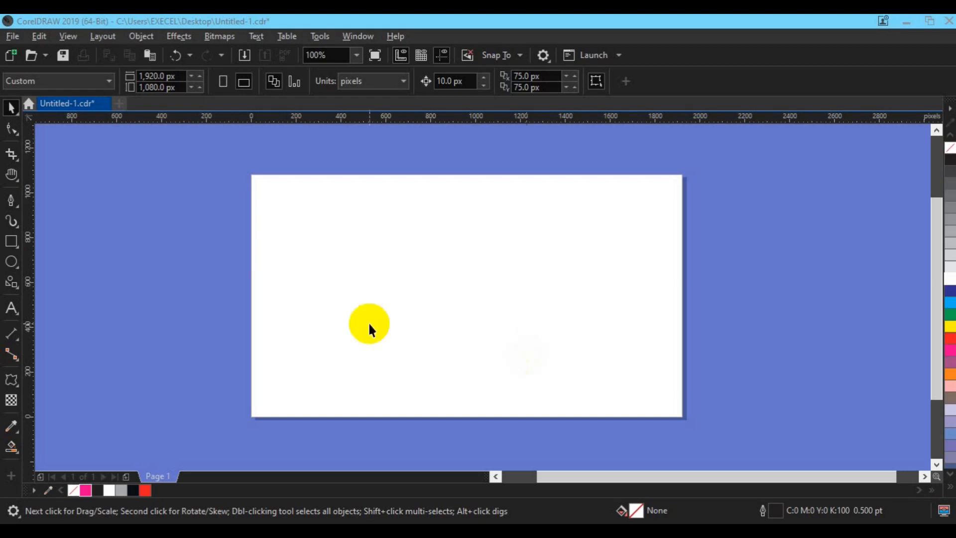
Add the artistic text "SLICED" on the blank page
{"action": "left_click", "coordinate": [12, 313]}
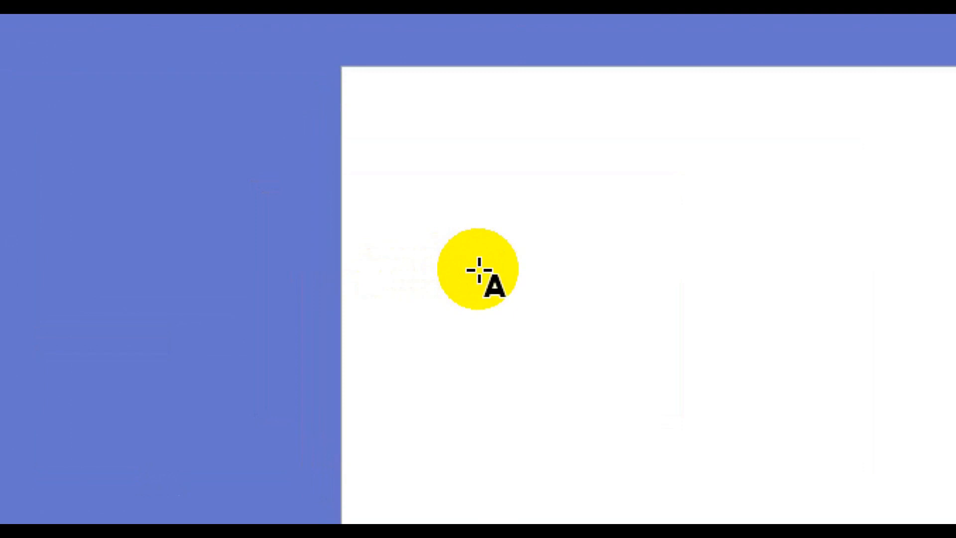
{"action": "left_click", "coordinate": [549, 295]}
{"action": "type", "text": "SLI"}
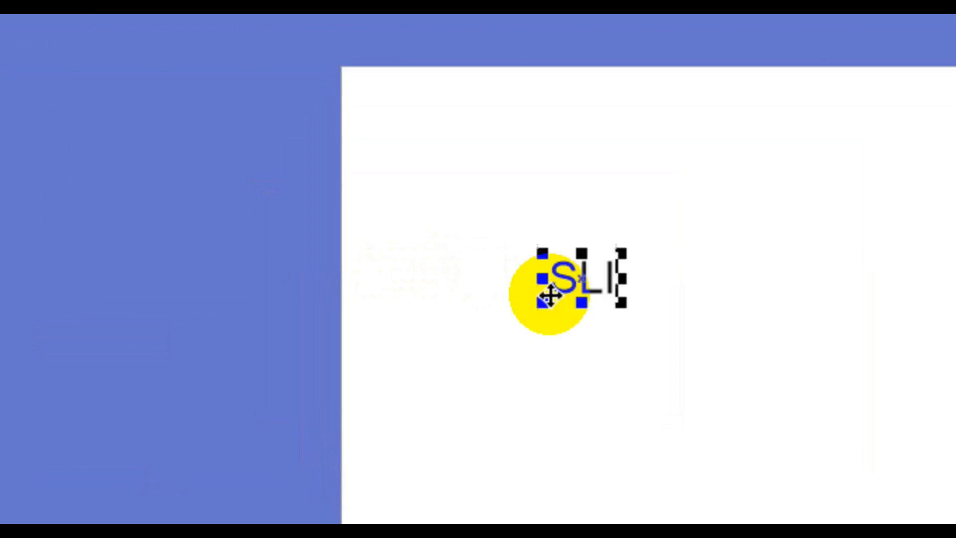
{"action": "type", "text": "CED"}
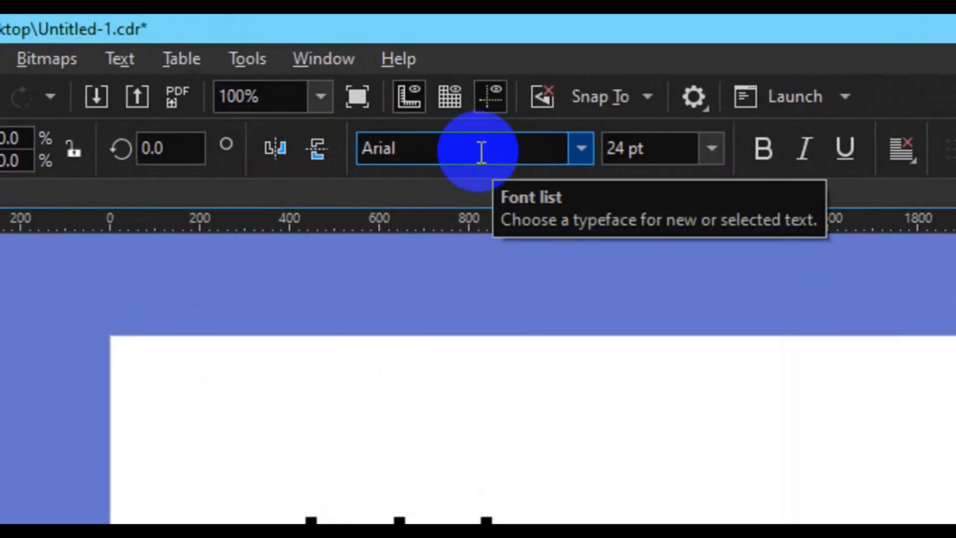
Format the SLICED text in MADE GoodTime Grotesk at 100 pt and centre it on the page
{"action": "left_click", "coordinate": [577, 154]}
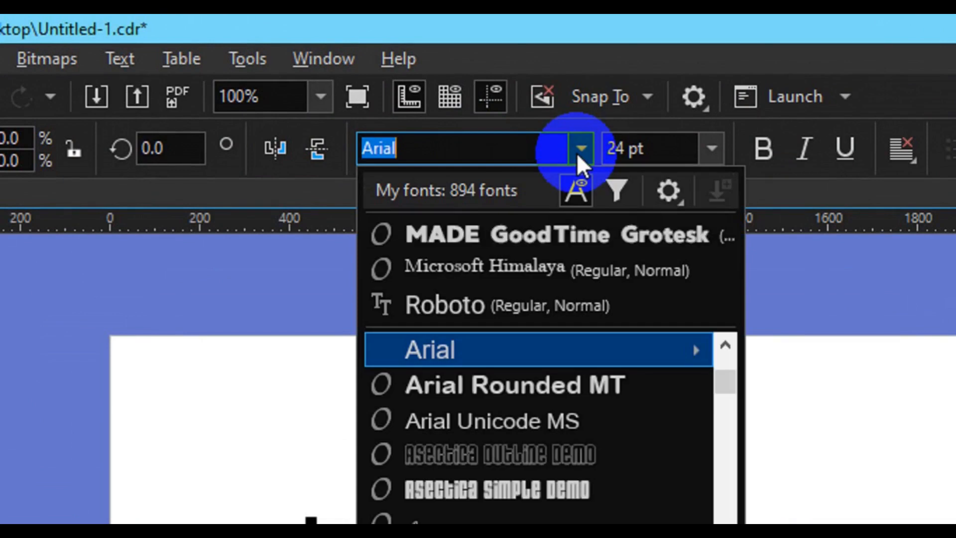
{"action": "left_click", "coordinate": [542, 229]}
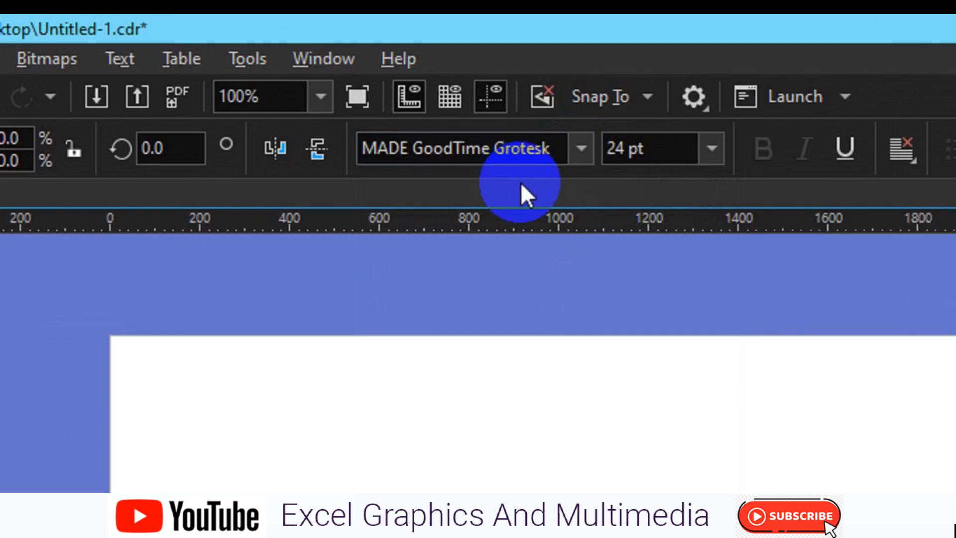
{"action": "triple_click", "coordinate": [626, 147]}
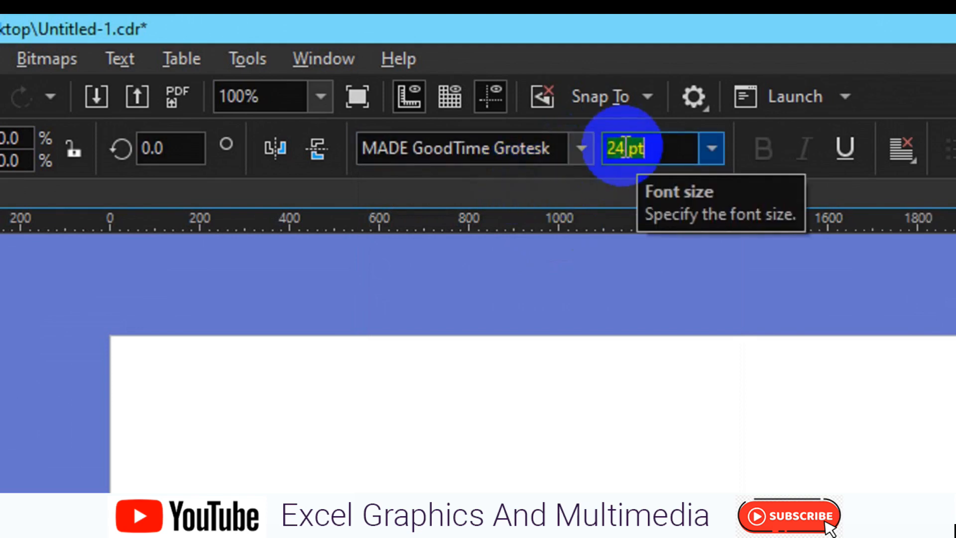
{"action": "type", "text": "100"}
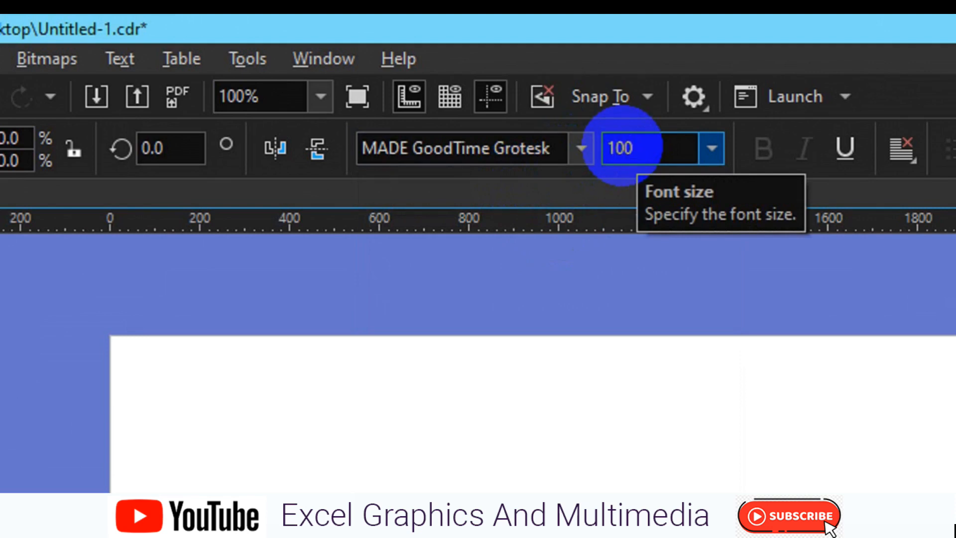
{"action": "key", "text": "Return"}
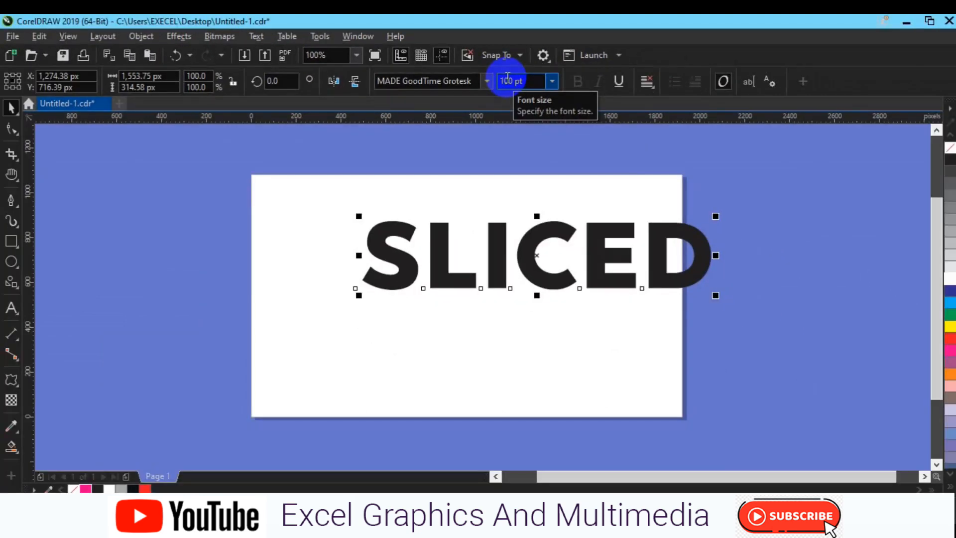
{"action": "key", "text": "p"}
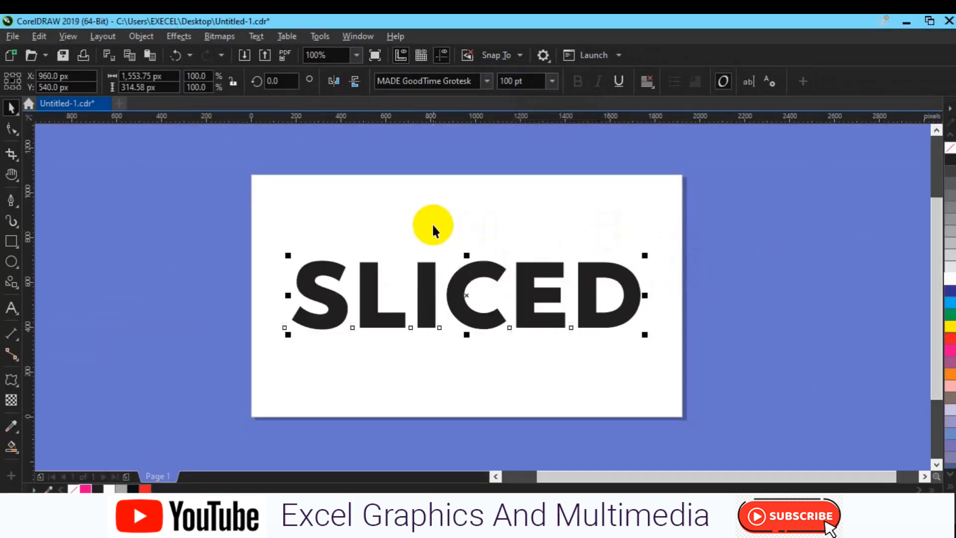
{"action": "left_click", "coordinate": [391, 213]}
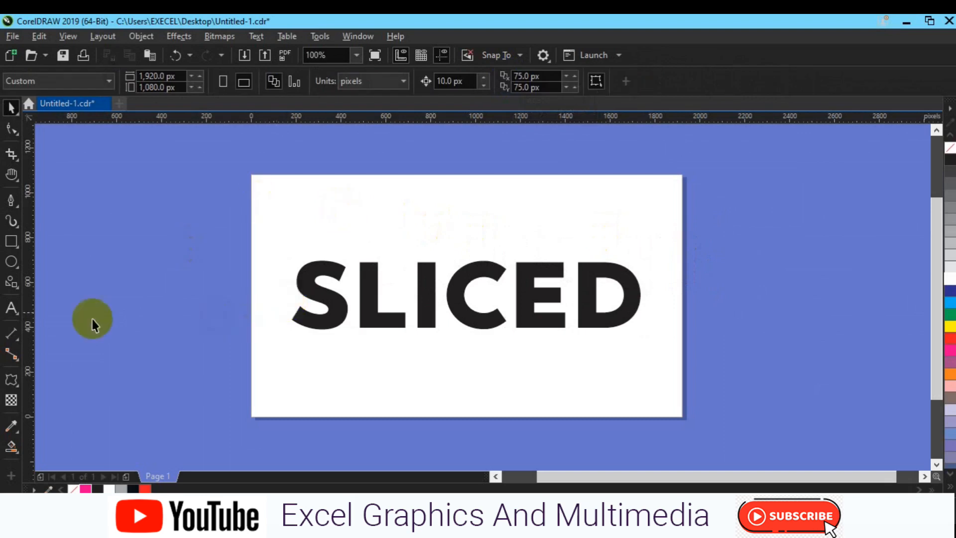
Create a page-sized 1,920 by 1,080 px rectangle behind the text and fill it with pink
{"action": "left_click", "coordinate": [11, 242]}
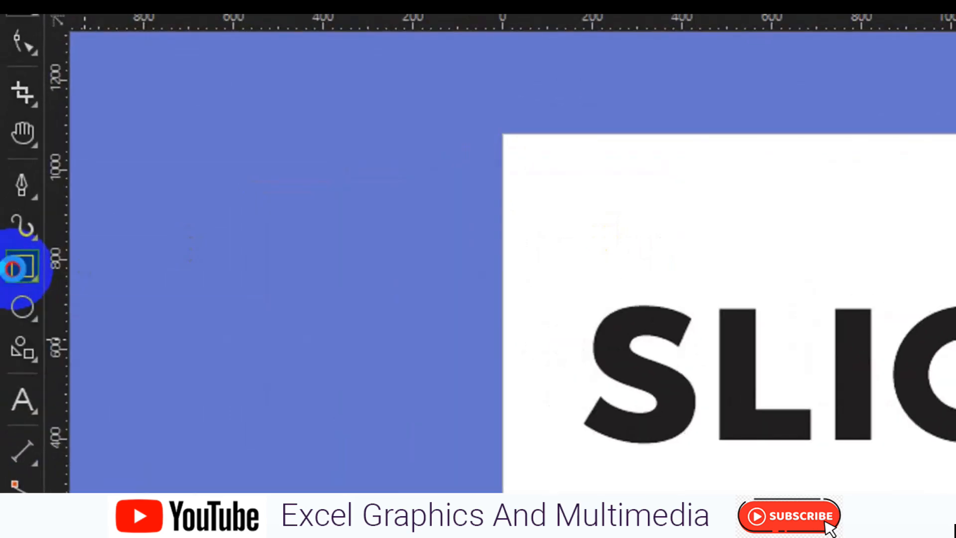
{"action": "double_click", "coordinate": [13, 267]}
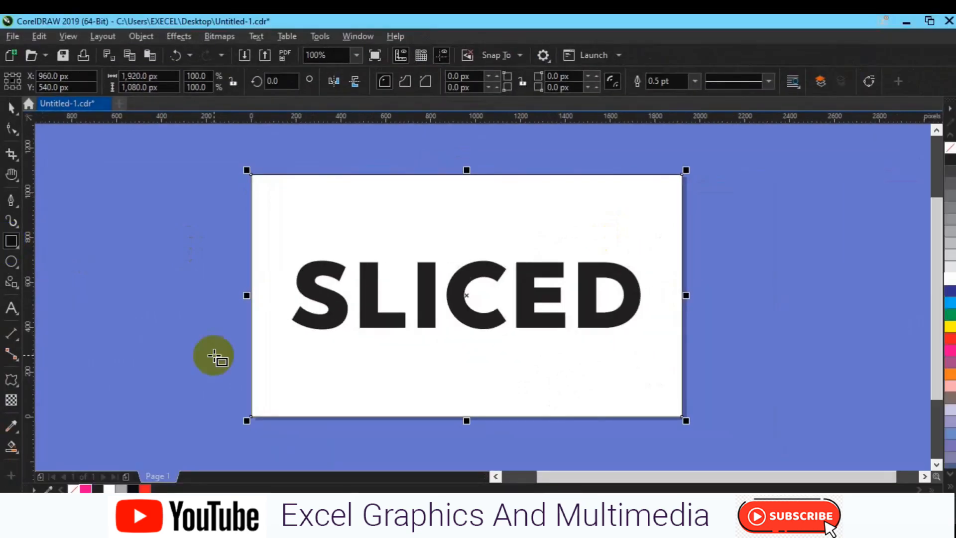
{"action": "left_click", "coordinate": [85, 489]}
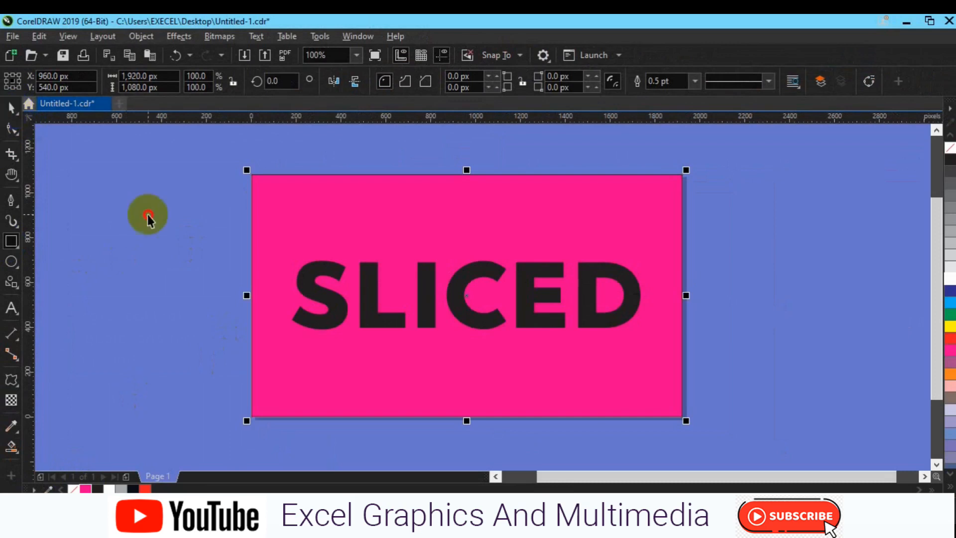
{"action": "left_click", "coordinate": [148, 215]}
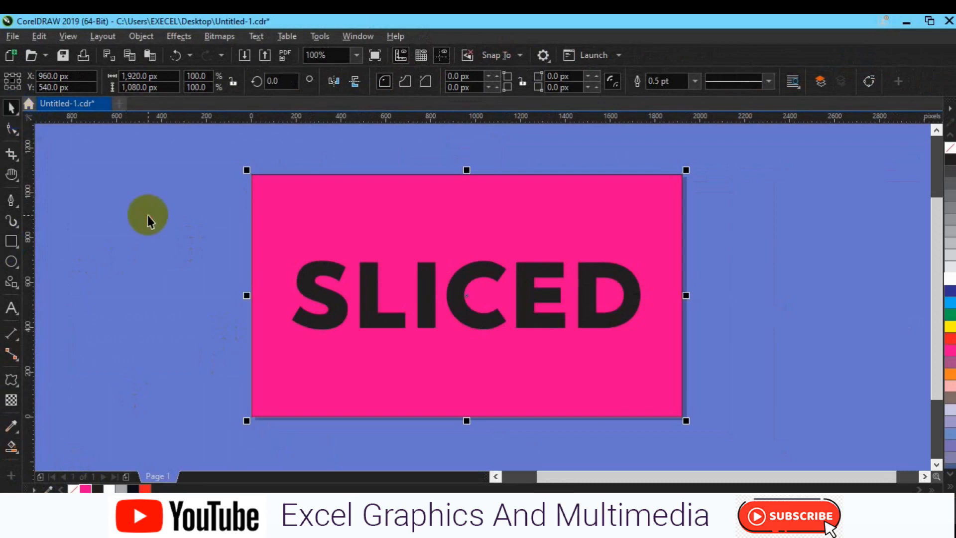
Remove the fill of the SLICED text and give its letters a black outline
{"action": "left_click", "coordinate": [318, 324]}
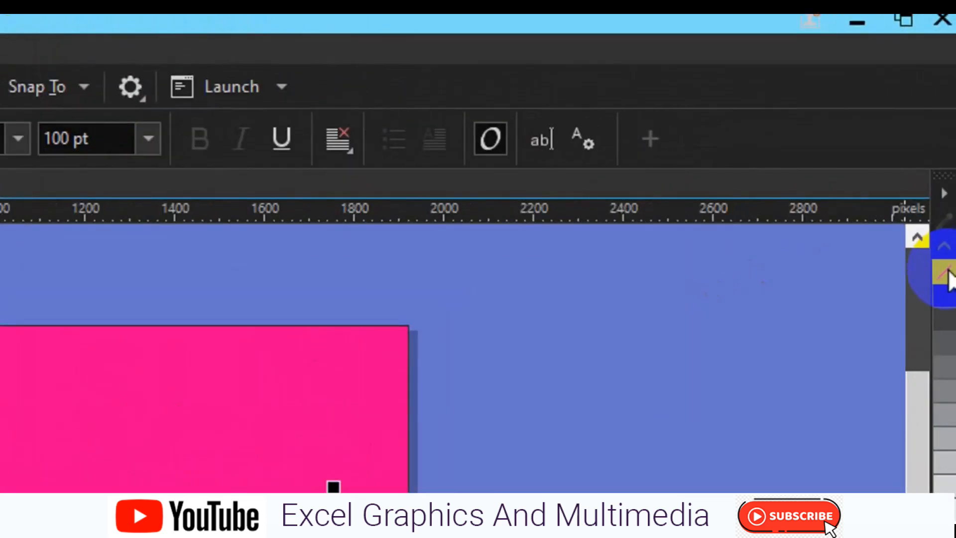
{"action": "left_click", "coordinate": [949, 270]}
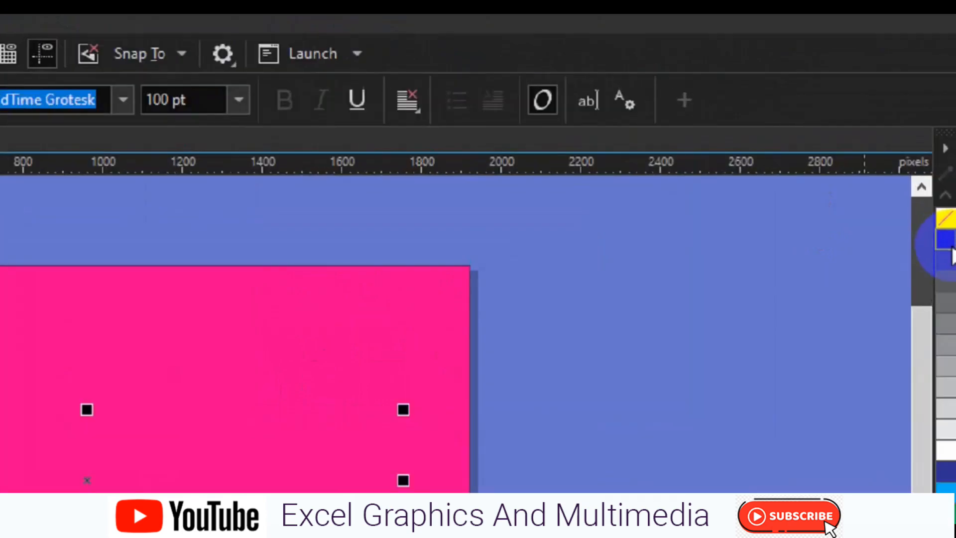
{"action": "left_click", "coordinate": [945, 270]}
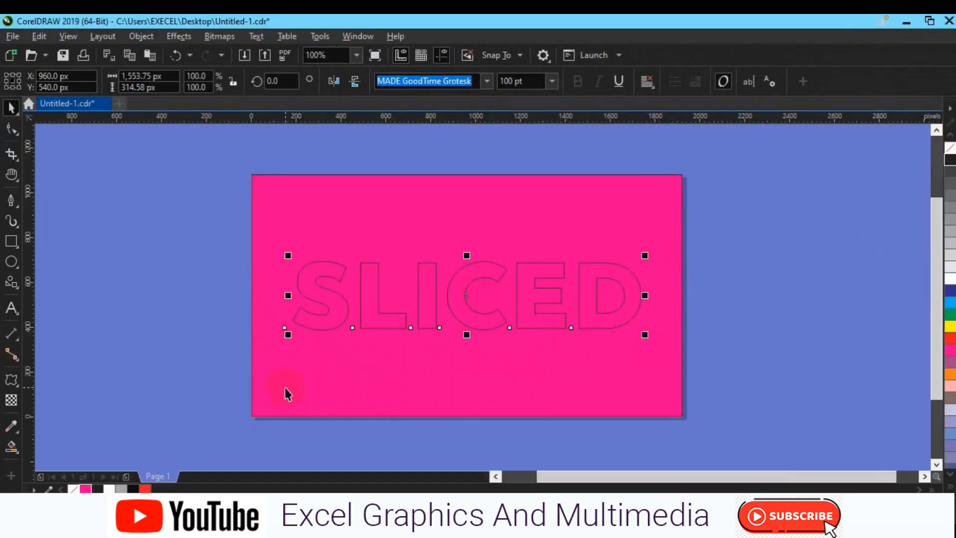
Draw a straight line with the Pen tool, rising from the lower S to the D's outer edge, about 1,459 px wide and 156 px high
{"action": "left_click", "coordinate": [10, 200]}
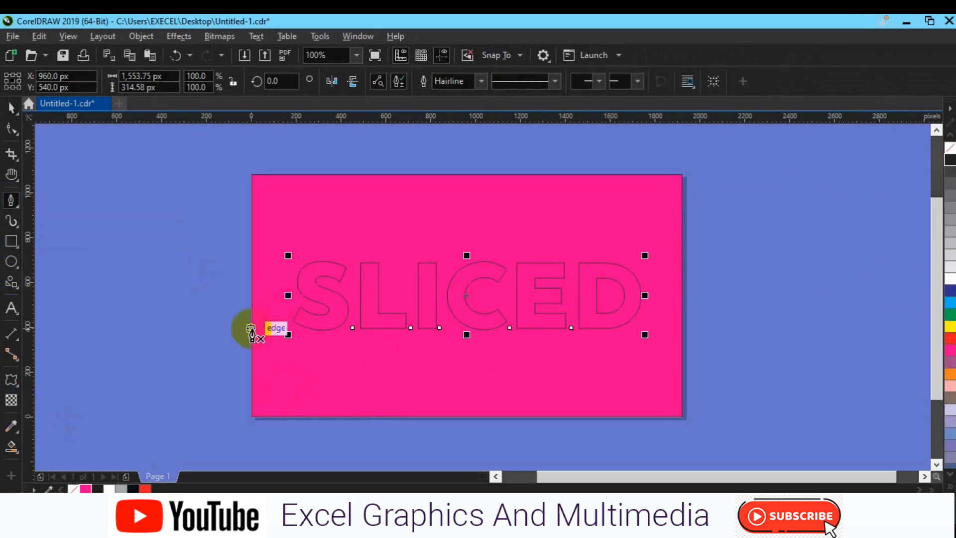
{"action": "left_click", "coordinate": [317, 311]}
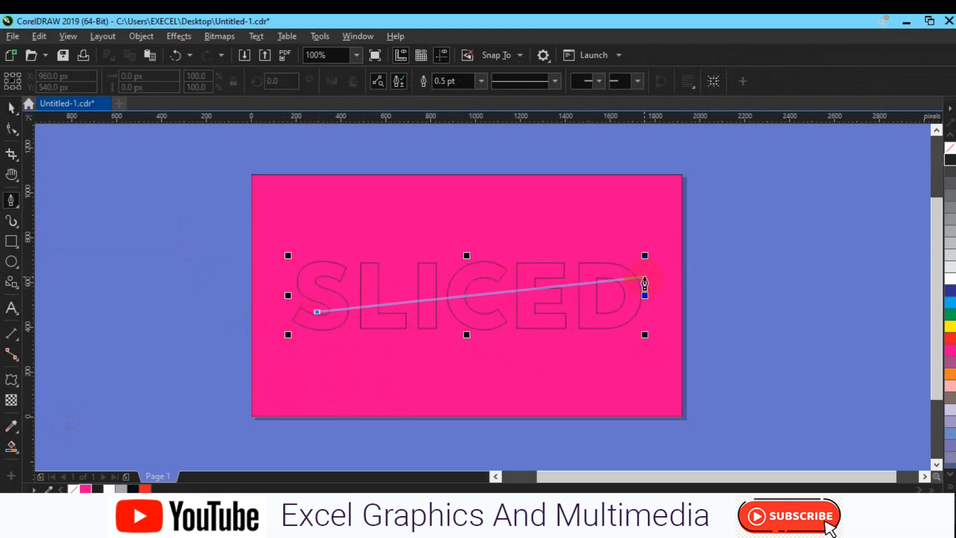
{"action": "left_click", "coordinate": [645, 278]}
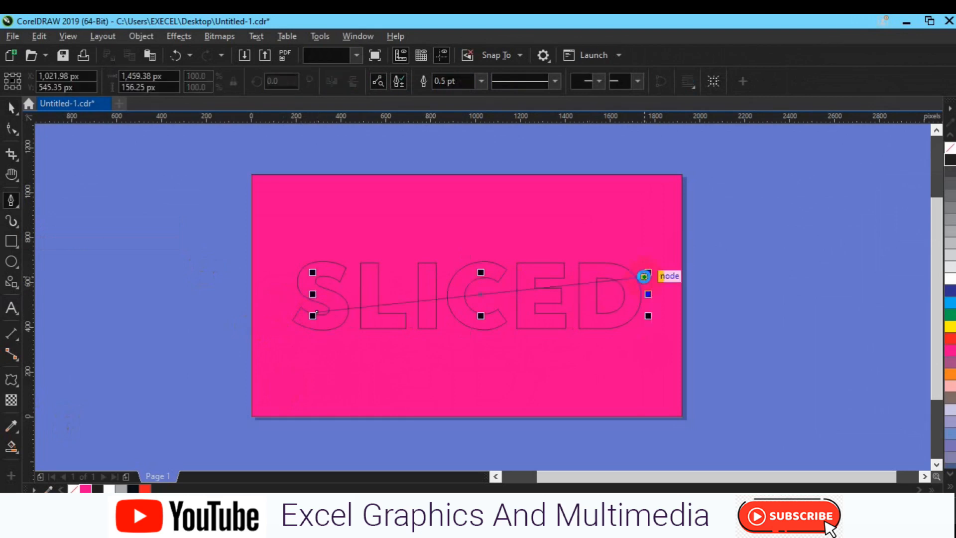
{"action": "left_click", "coordinate": [781, 294], "text": "ctrl"}
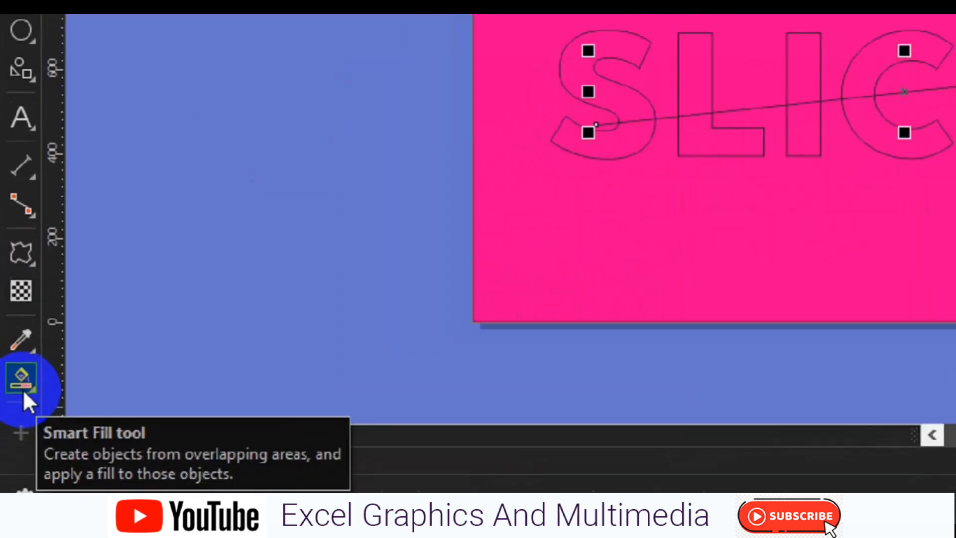
Use Smart Fill with black and no outline on the parts of all six letters above the slanted line
{"action": "left_click", "coordinate": [22, 385]}
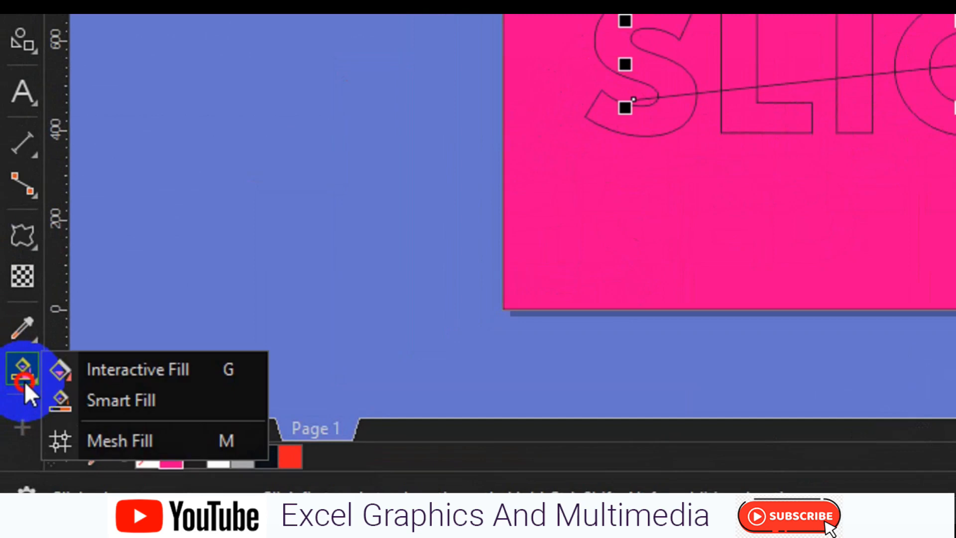
{"action": "left_click", "coordinate": [103, 394]}
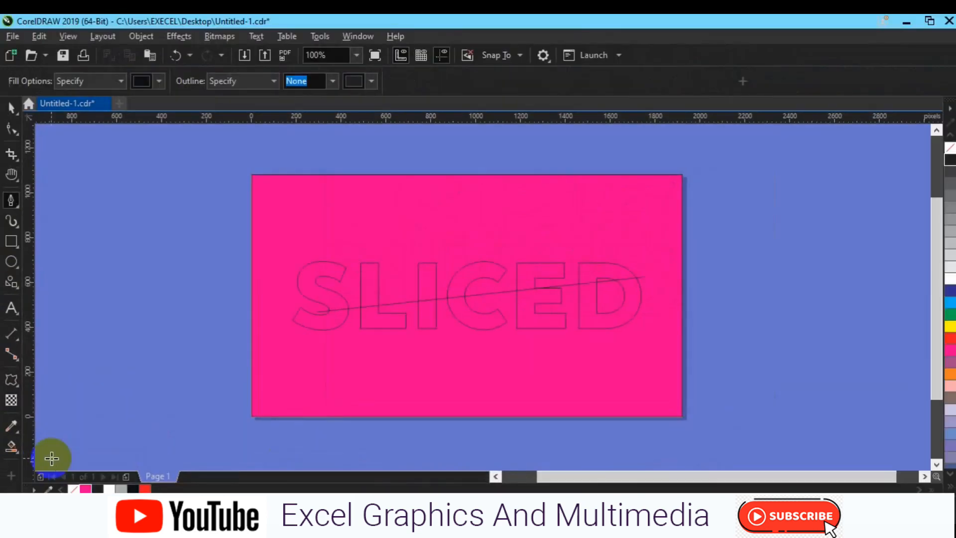
{"action": "left_click", "coordinate": [307, 282]}
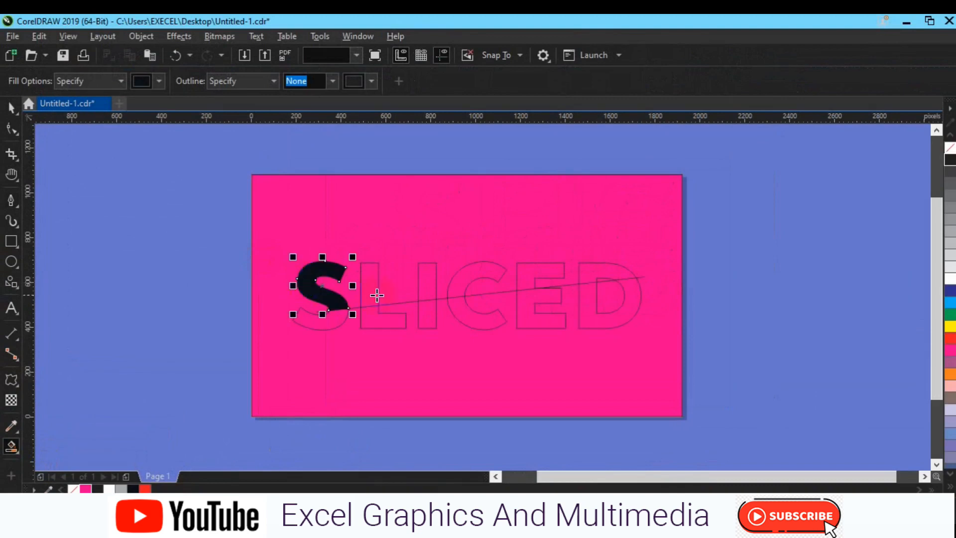
{"action": "left_click", "coordinate": [371, 294]}
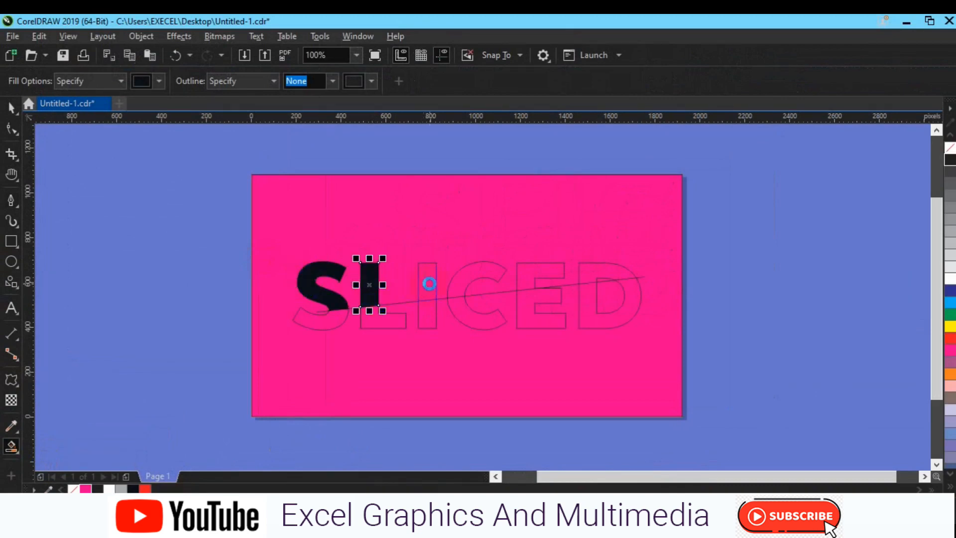
{"action": "left_click", "coordinate": [427, 283]}
{"action": "left_click", "coordinate": [465, 279]}
{"action": "left_click", "coordinate": [528, 270]}
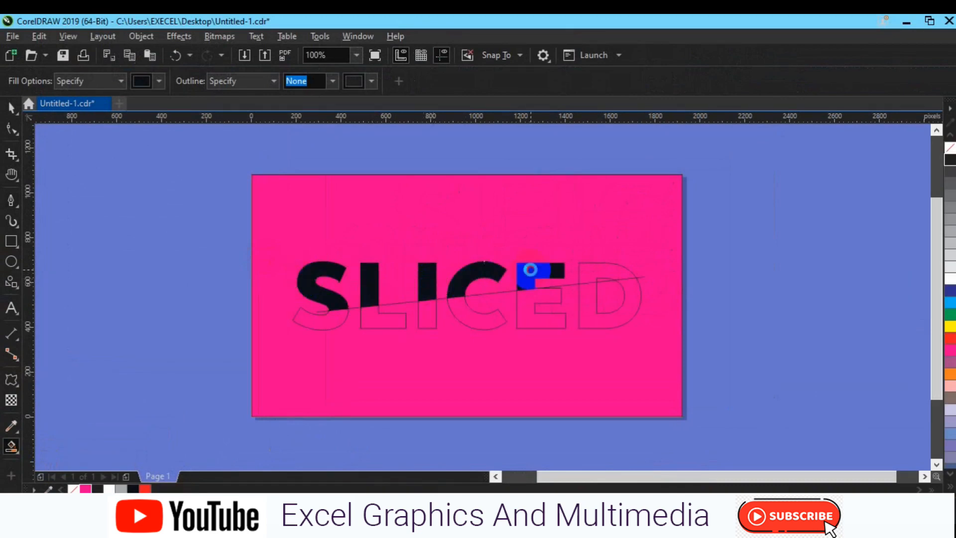
{"action": "left_click", "coordinate": [590, 271]}
Smart-fill the parts of all six letters below the slanted line with the same black
{"action": "left_click", "coordinate": [587, 303]}
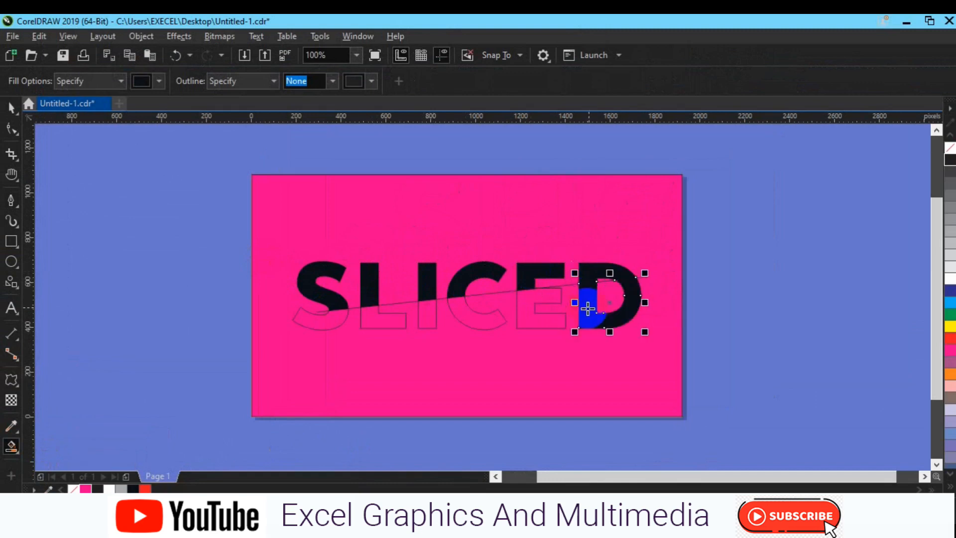
{"action": "left_click", "coordinate": [534, 317]}
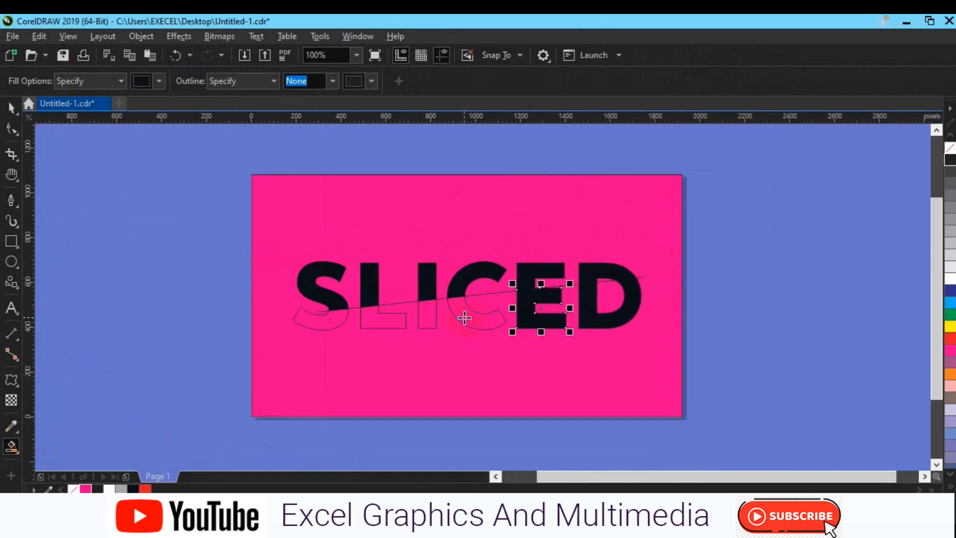
{"action": "left_click", "coordinate": [463, 317]}
{"action": "left_click", "coordinate": [429, 317]}
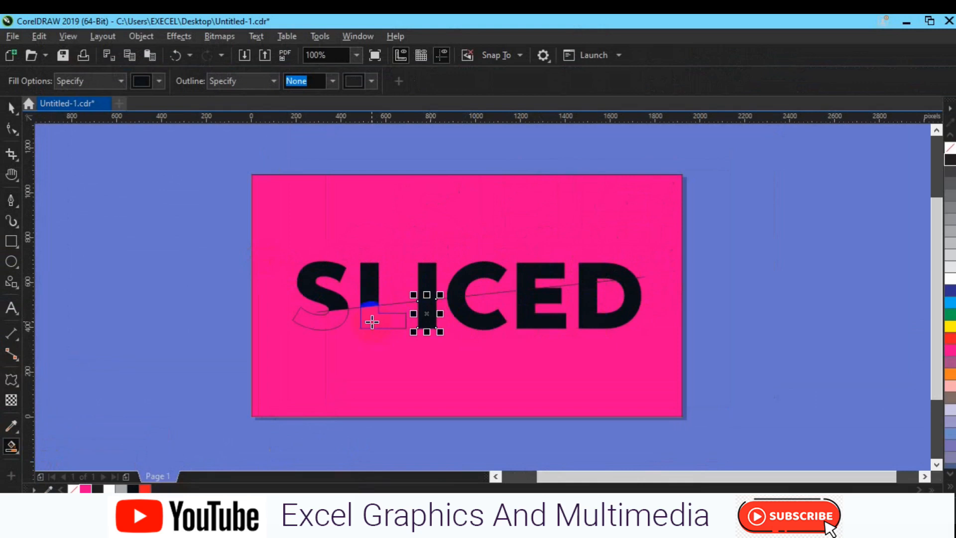
{"action": "left_click", "coordinate": [366, 322]}
{"action": "left_click", "coordinate": [321, 317]}
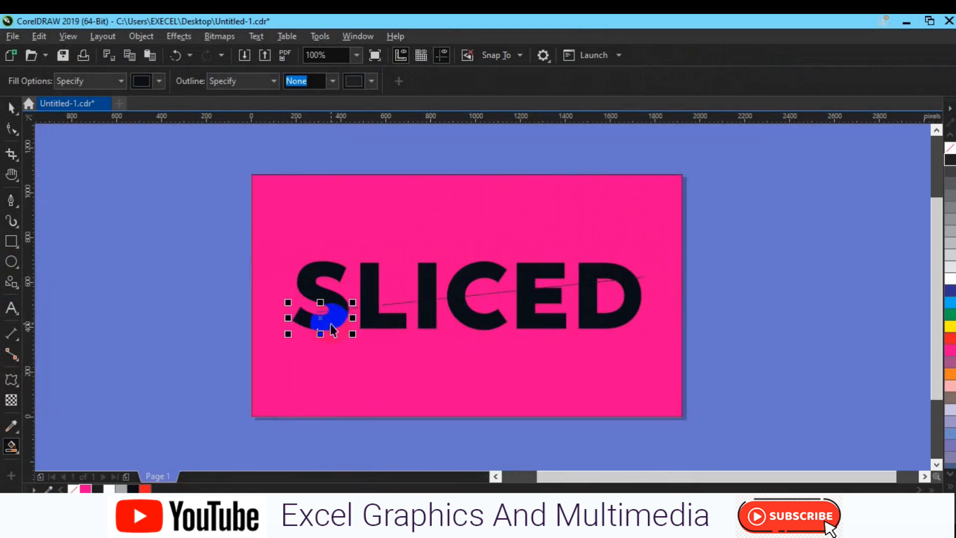
Delete the slanted cutting line that crosses the letters
{"action": "key", "text": "space"}
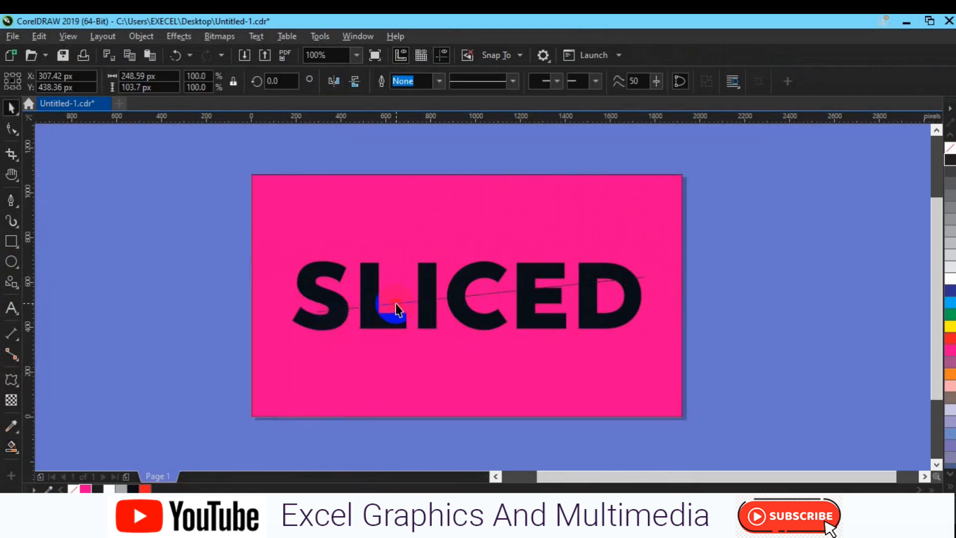
{"action": "left_click", "coordinate": [395, 303]}
{"action": "key", "text": "Delete"}
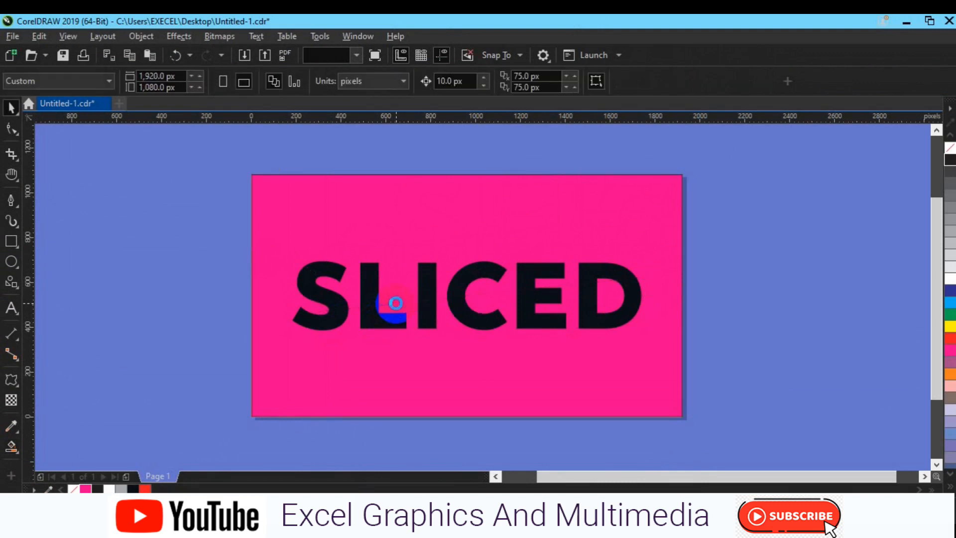
Weld the upper parts of all six letters into one shape and fill it with white
{"action": "left_click", "coordinate": [319, 300]}
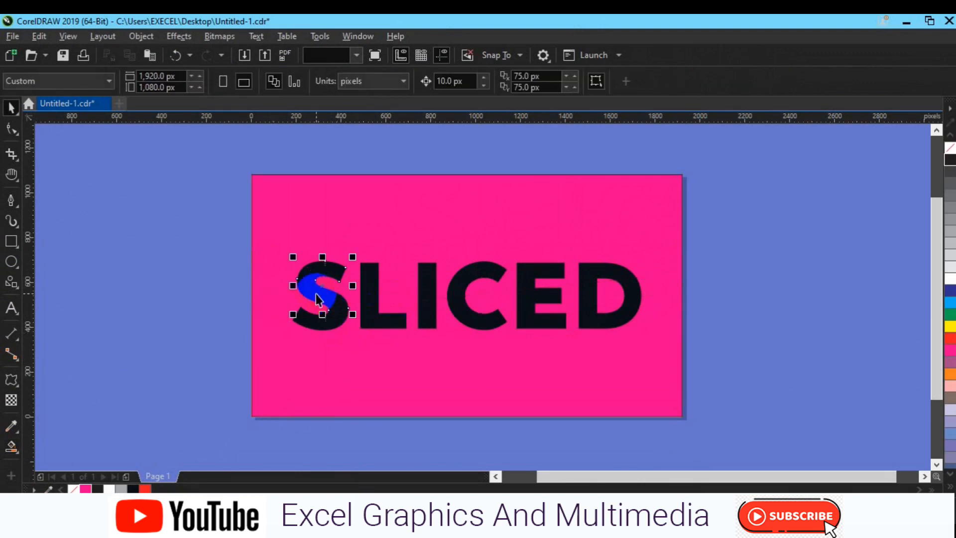
{"action": "left_click", "coordinate": [370, 288], "text": "shift"}
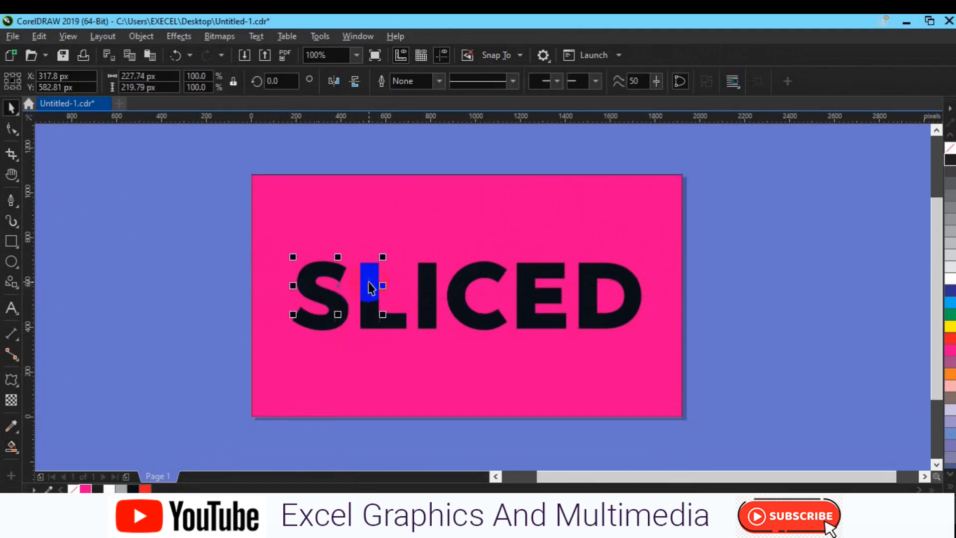
{"action": "left_click", "coordinate": [427, 282], "text": "shift"}
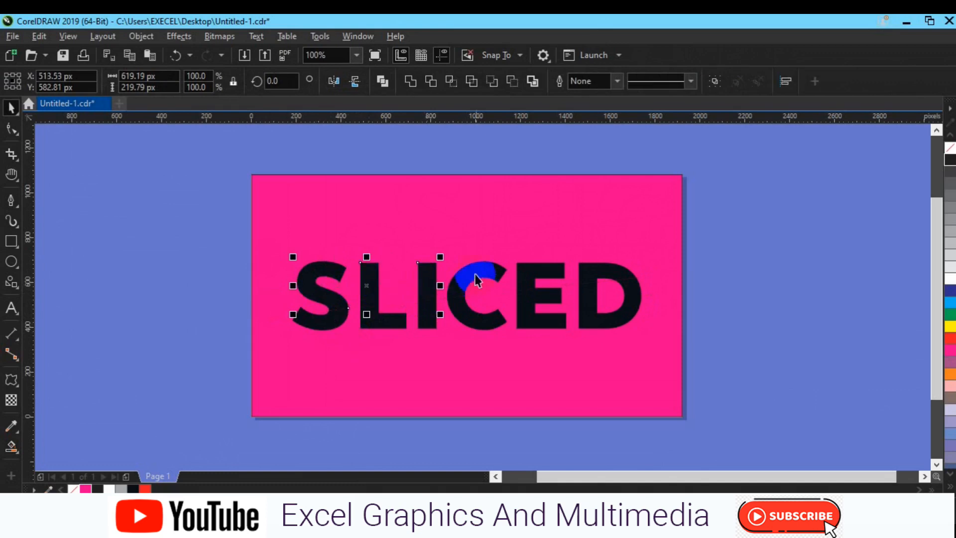
{"action": "left_click", "coordinate": [475, 272], "text": "shift"}
{"action": "left_click", "coordinate": [557, 270], "text": "shift"}
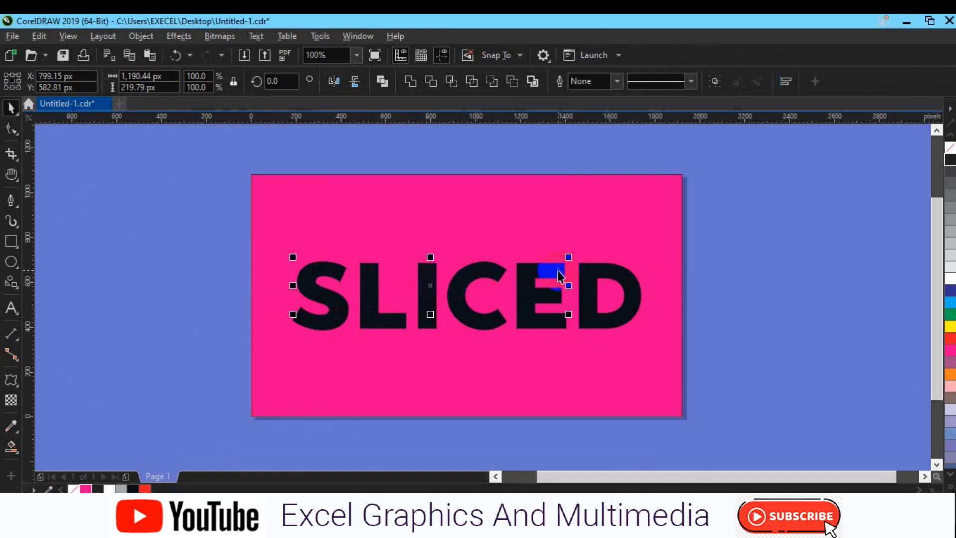
{"action": "left_click", "coordinate": [607, 271], "text": "shift"}
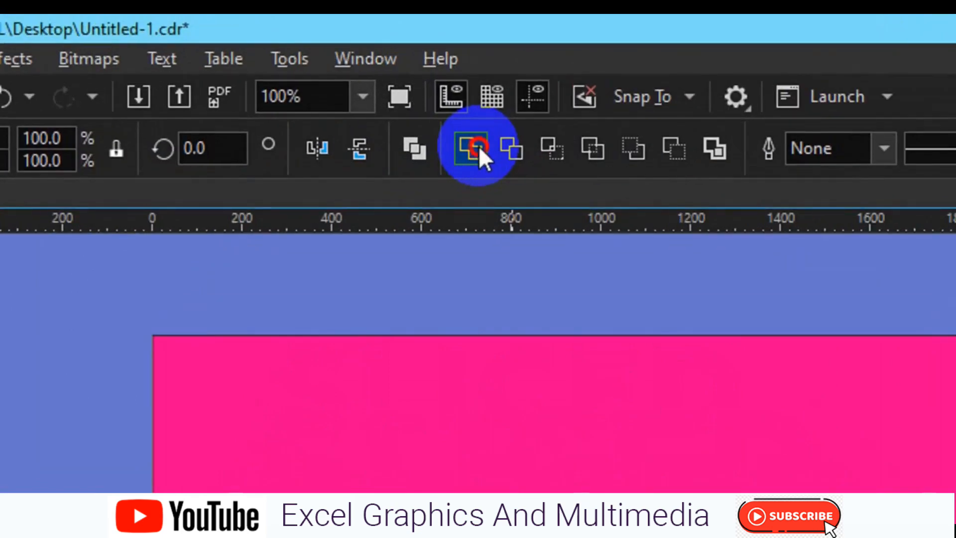
{"action": "left_click", "coordinate": [478, 145]}
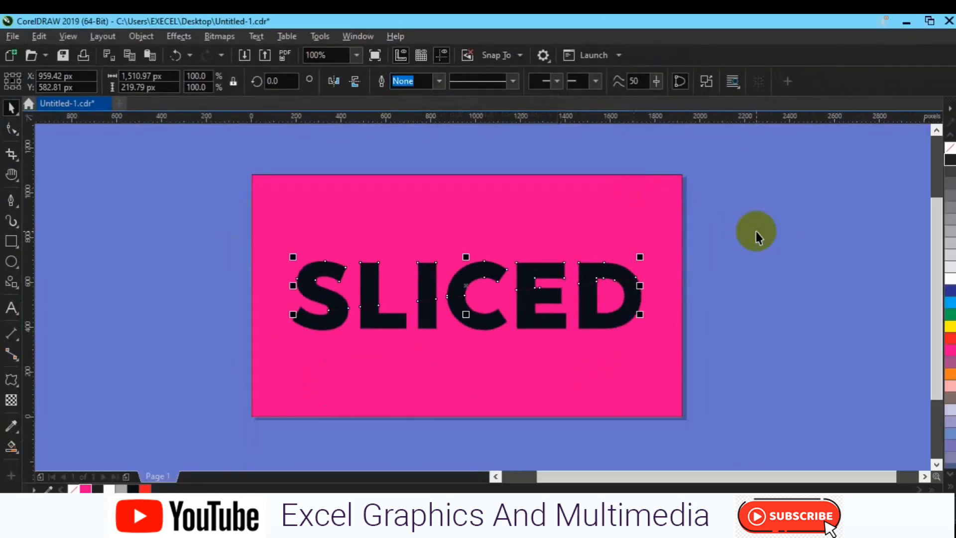
{"action": "left_click", "coordinate": [945, 276]}
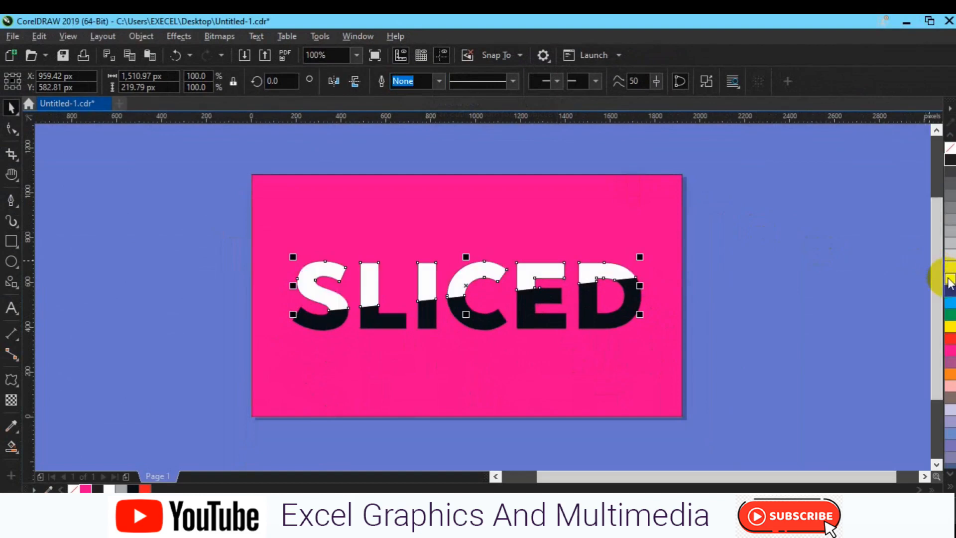
{"action": "left_click", "coordinate": [708, 342]}
Weld the black lower parts of all six letters into one shape and fill it with white
{"action": "left_click", "coordinate": [589, 321]}
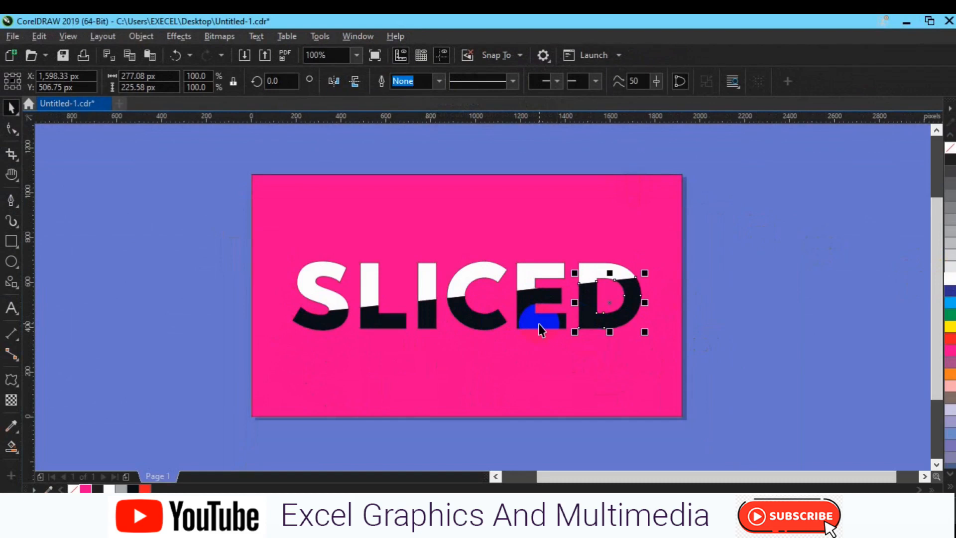
{"action": "left_click", "coordinate": [538, 323], "text": "shift"}
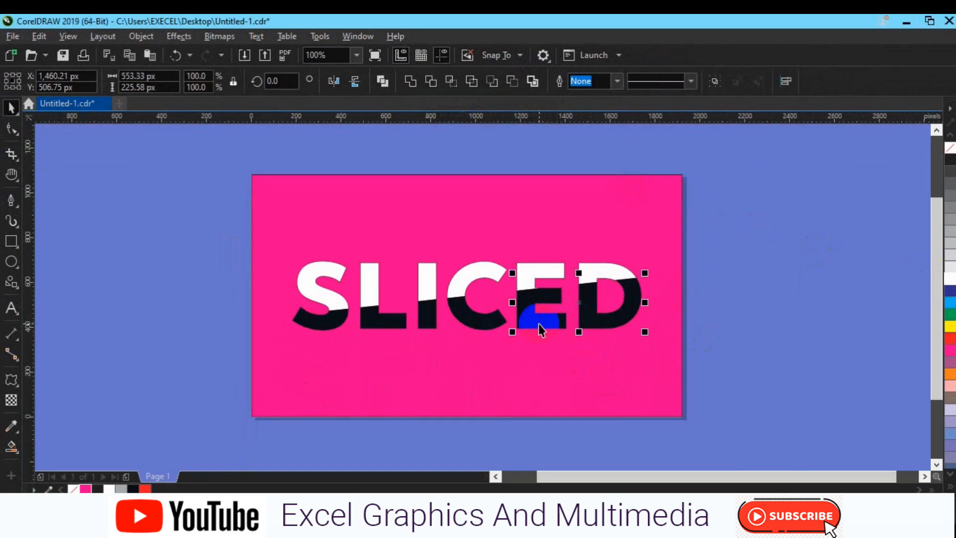
{"action": "left_click", "coordinate": [472, 326], "text": "shift"}
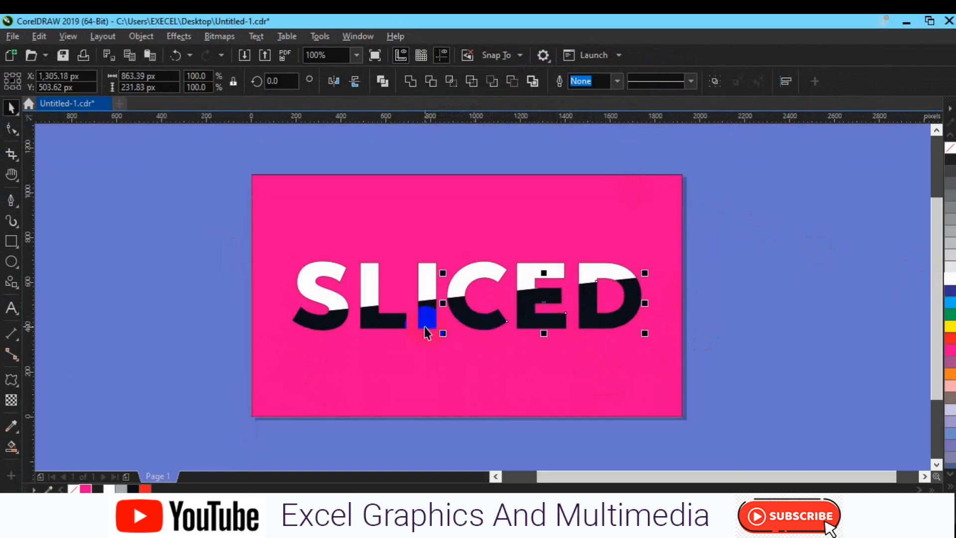
{"action": "left_click", "coordinate": [424, 326], "text": "shift"}
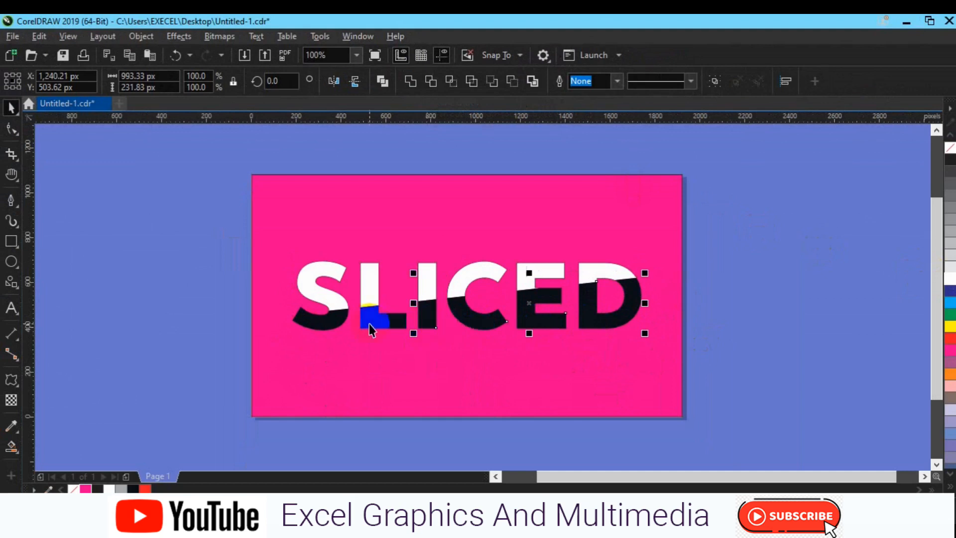
{"action": "left_click", "coordinate": [369, 323], "text": "shift"}
{"action": "left_click", "coordinate": [309, 324], "text": "shift"}
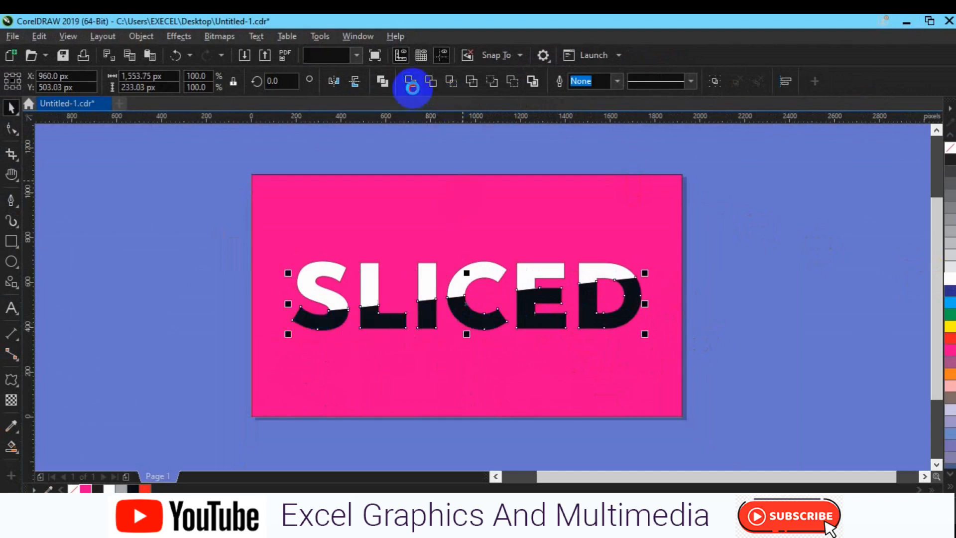
{"action": "left_click", "coordinate": [411, 82]}
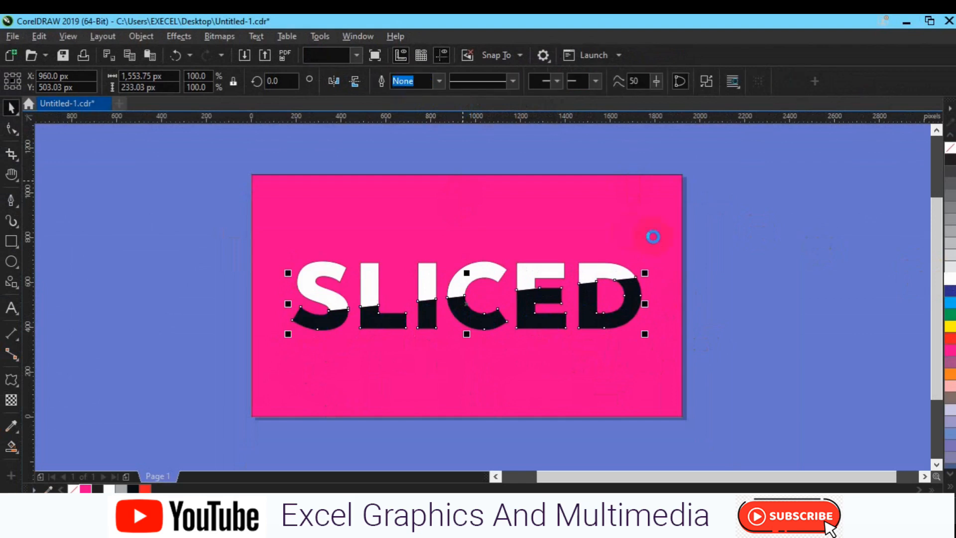
{"action": "left_click", "coordinate": [949, 279]}
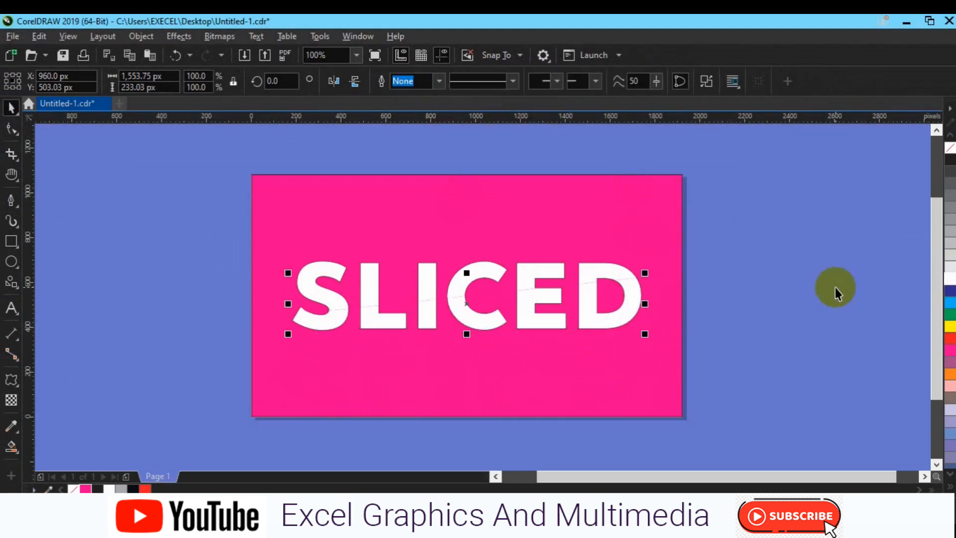
{"action": "left_click", "coordinate": [763, 291]}
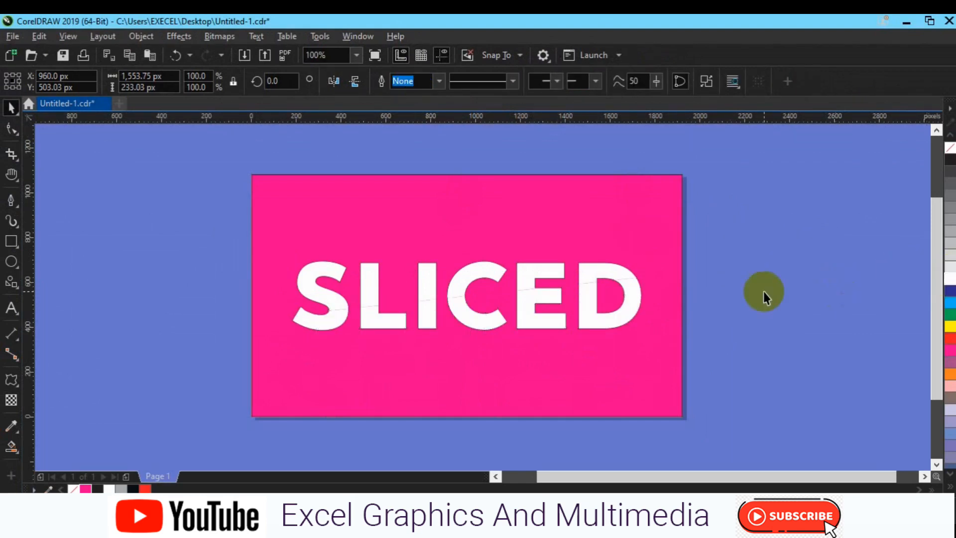
Nudge the welded upper half of the word 30 px to the left
{"action": "left_click", "coordinate": [530, 281]}
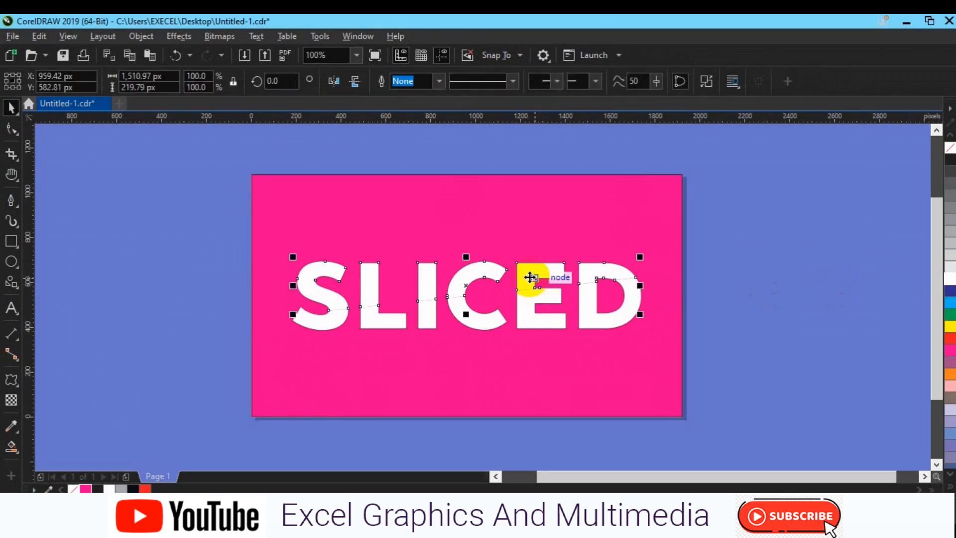
{"action": "key", "text": "Left"}
{"action": "key", "text": "Left"}
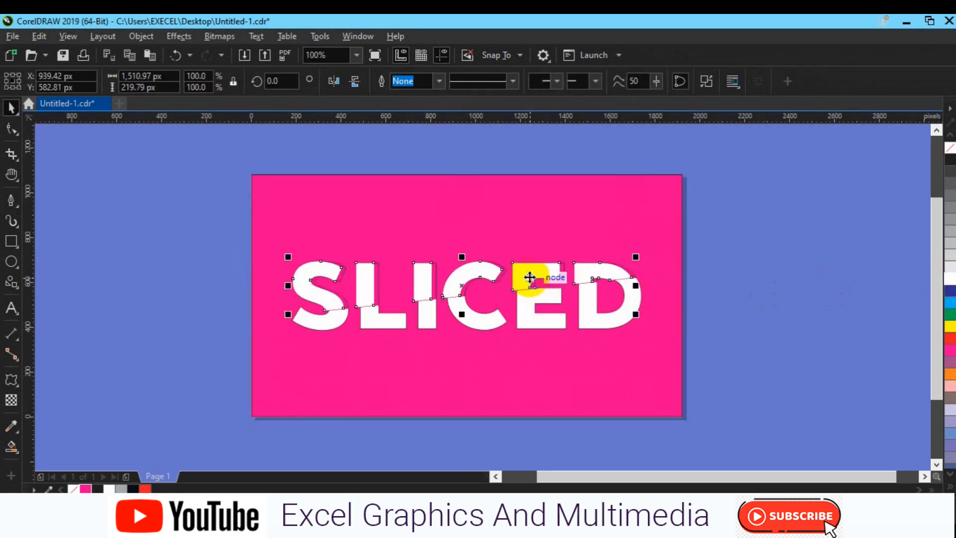
{"action": "key", "text": "Left"}
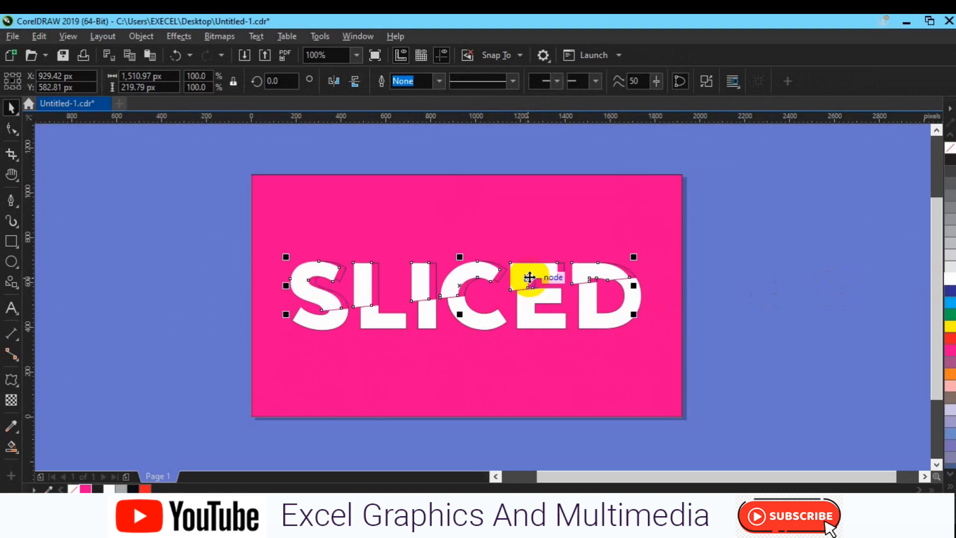
Delete the original outlined SLICED text behind the two welded halves
{"action": "left_click", "coordinate": [732, 226]}
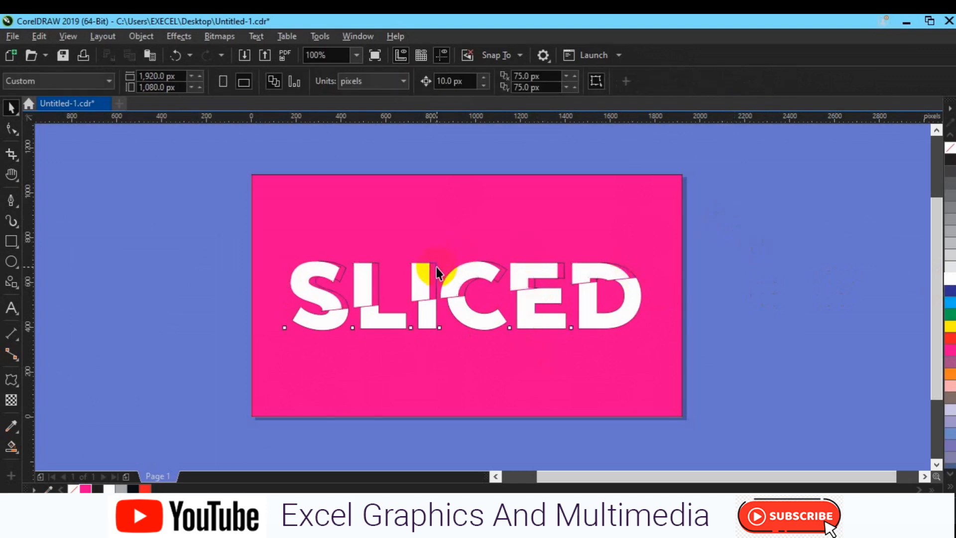
{"action": "left_click", "coordinate": [436, 266]}
{"action": "key", "text": "Escape"}
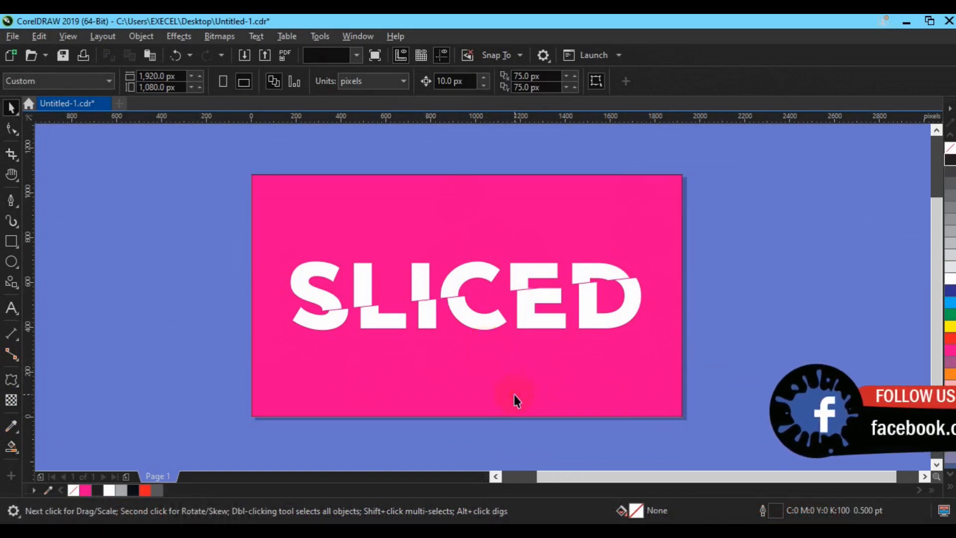
Change the fill of the pink background rectangle to black
{"action": "left_click", "coordinate": [493, 416]}
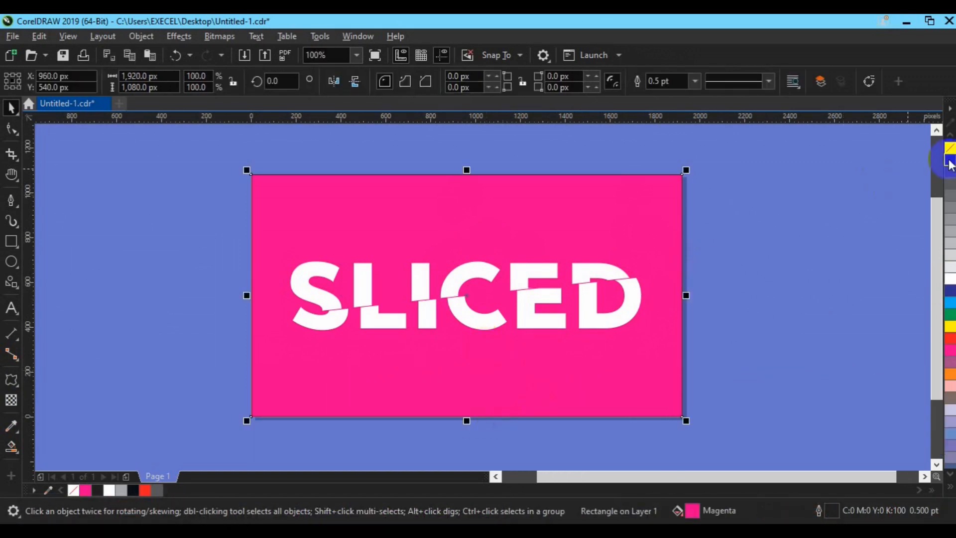
{"action": "left_click", "coordinate": [949, 159]}
{"action": "left_click", "coordinate": [778, 228]}
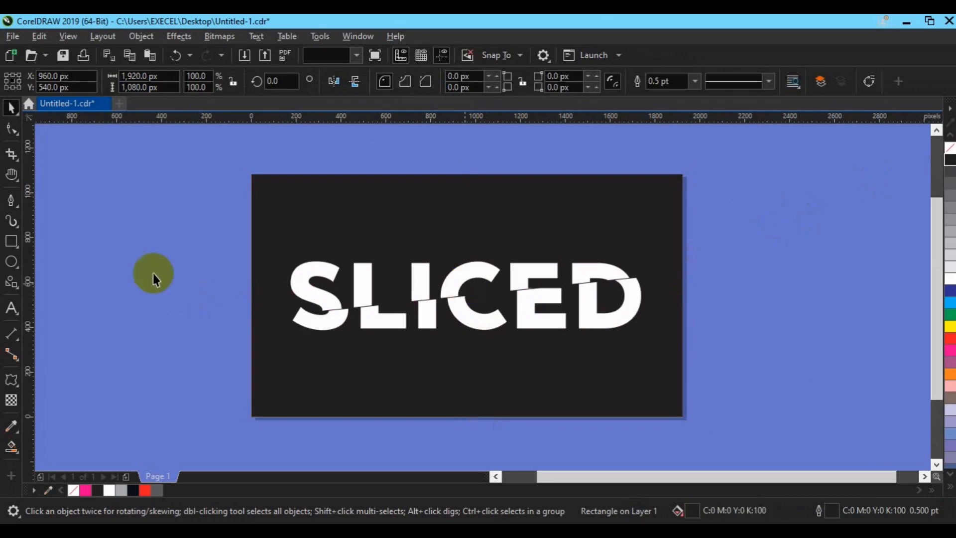
Draw a rectangle about 1,525 by 144 px across the letters' lower part, filled with 70% black and no outline
{"action": "left_click", "coordinate": [12, 241]}
{"action": "key", "text": "F6"}
{"action": "mouse_move", "coordinate": [298, 310]}
{"action": "left_mouse_down"}
{"action": "mouse_move", "coordinate": [524, 352]}
{"action": "mouse_move", "coordinate": [623, 348]}
{"action": "mouse_move", "coordinate": [651, 330]}
{"action": "mouse_move", "coordinate": [641, 342]}
{"action": "left_mouse_up"}
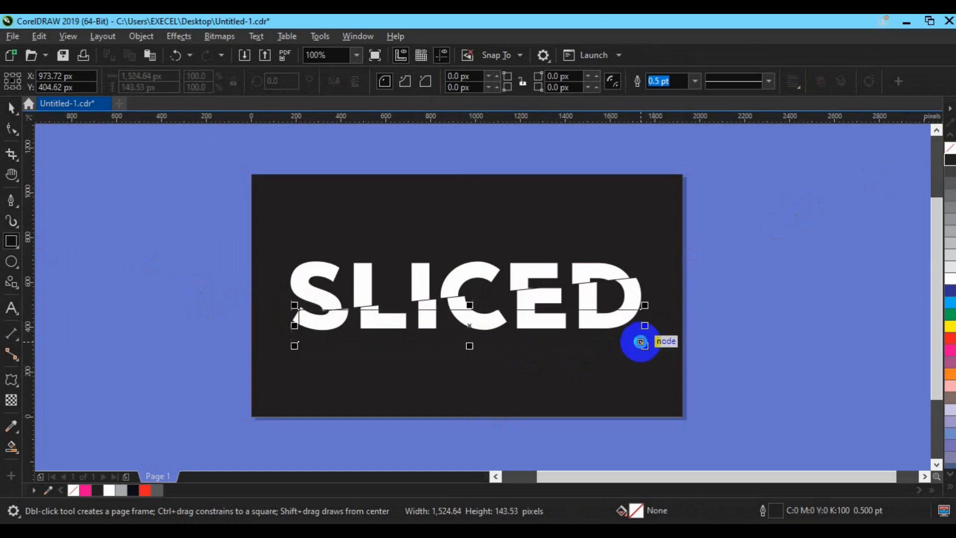
{"action": "left_click", "coordinate": [950, 200]}
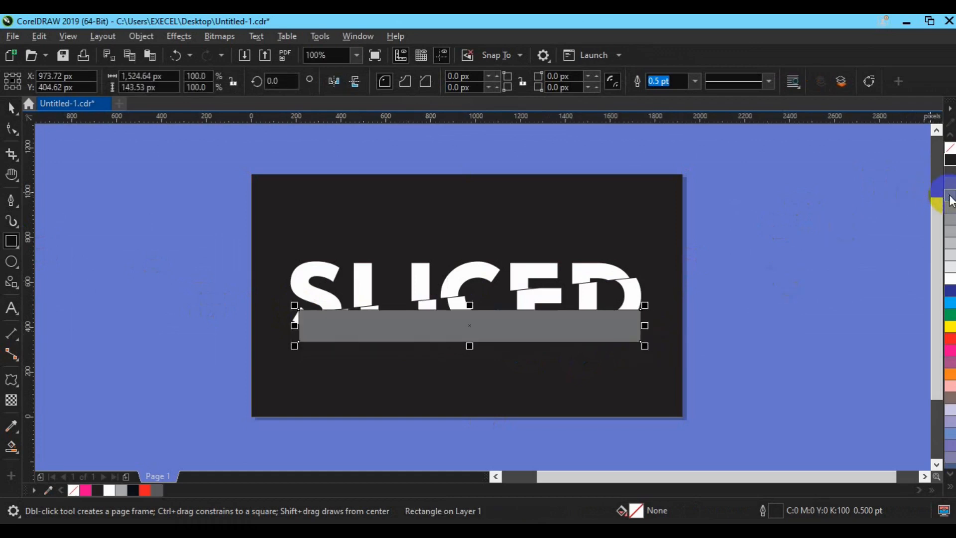
{"action": "right_click", "coordinate": [948, 150]}
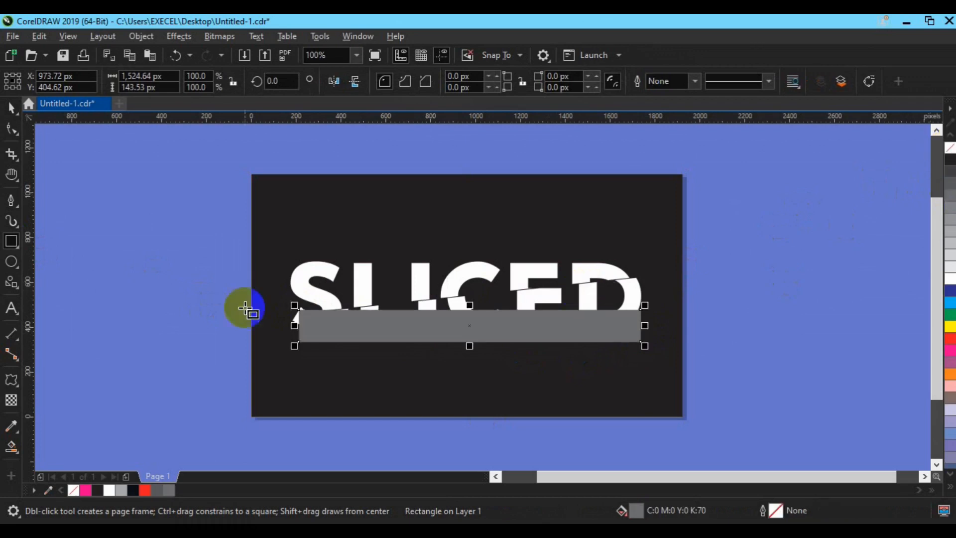
Apply a vertical linear fountain transparency to the gray rectangle, fading downward at -90° to 100% transparent
{"action": "left_click", "coordinate": [12, 107]}
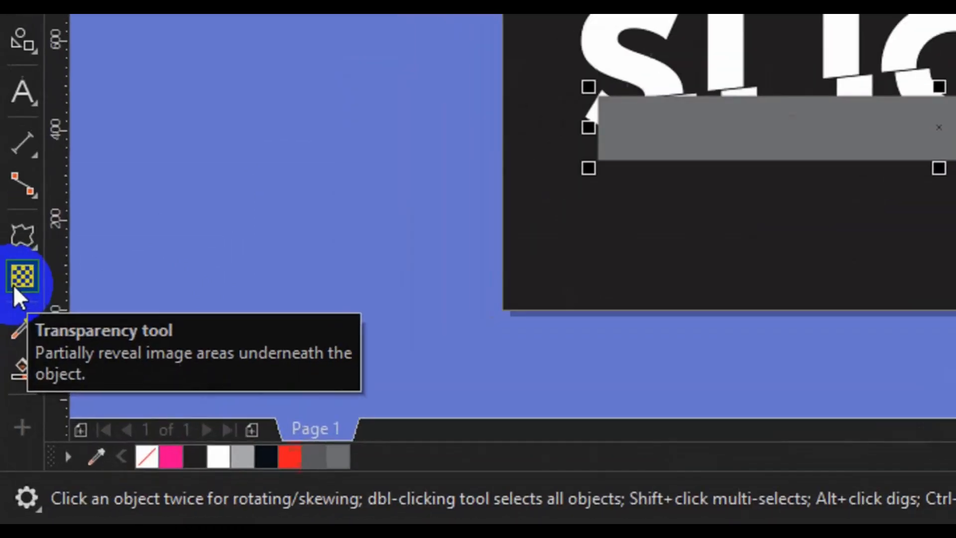
{"action": "left_click", "coordinate": [8, 404]}
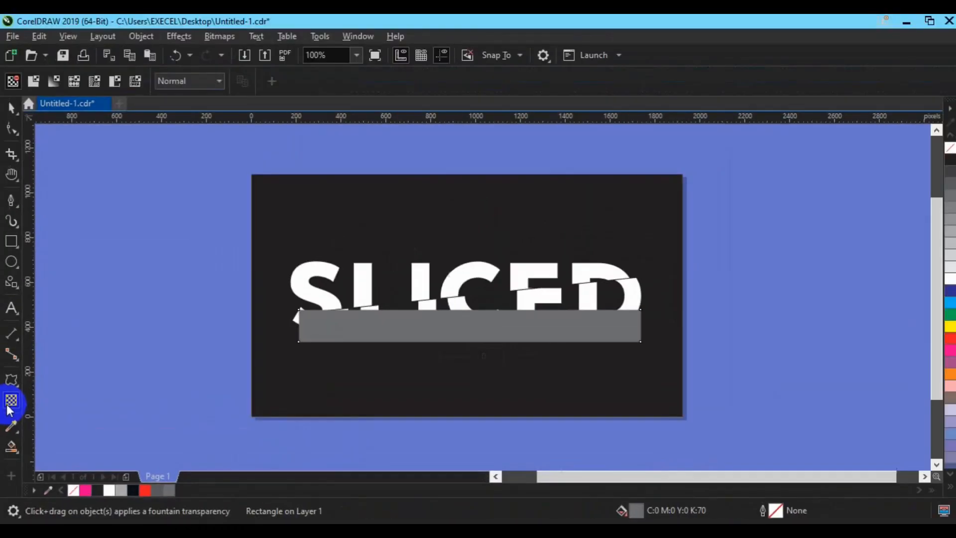
{"action": "left_click_drag", "start_coordinate": [433, 306], "coordinate": [434, 329]}
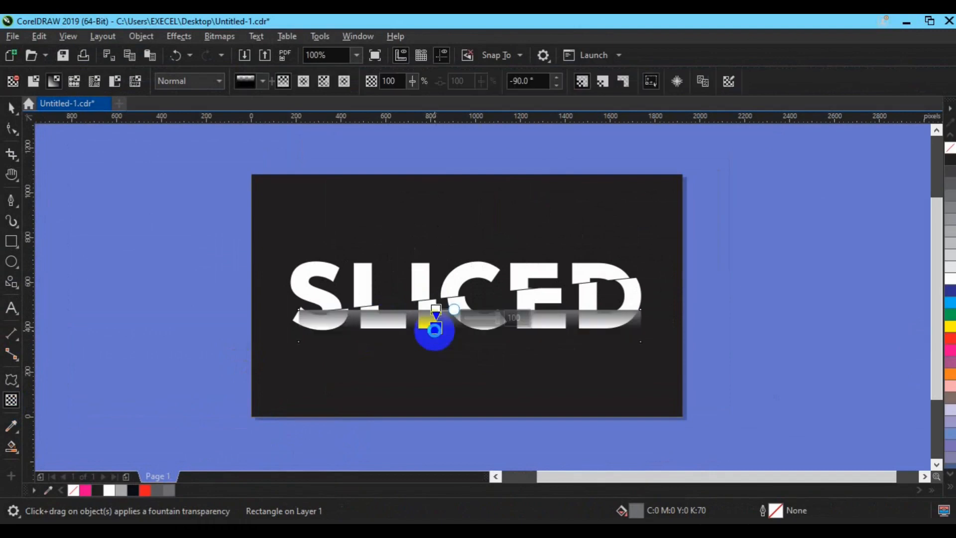
{"action": "key", "text": "space"}
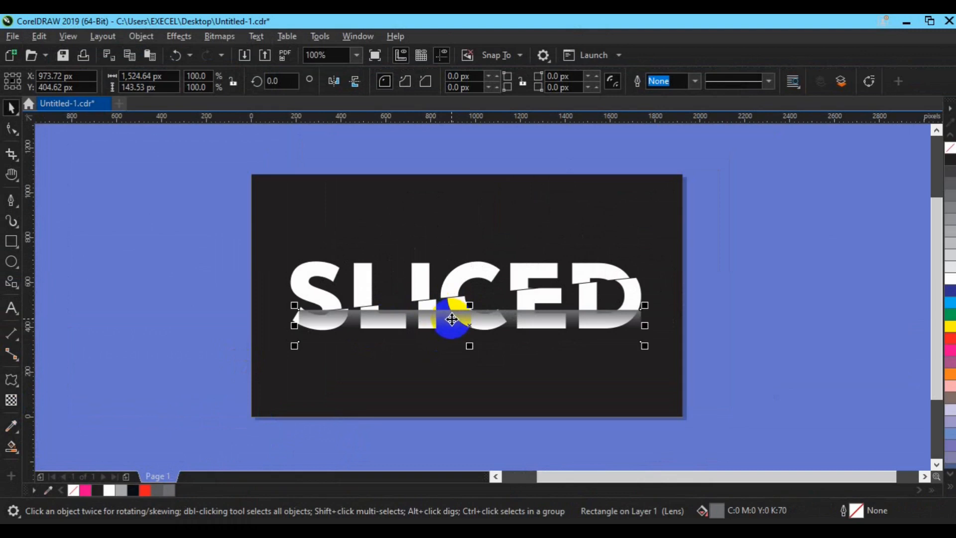
Move the faded gray rectangle up onto the slanted cut, centered at about X 997, Y 484 px, and rotate it to about 5.5°
{"action": "left_click_drag", "start_coordinate": [451, 319], "coordinate": [448, 312]}
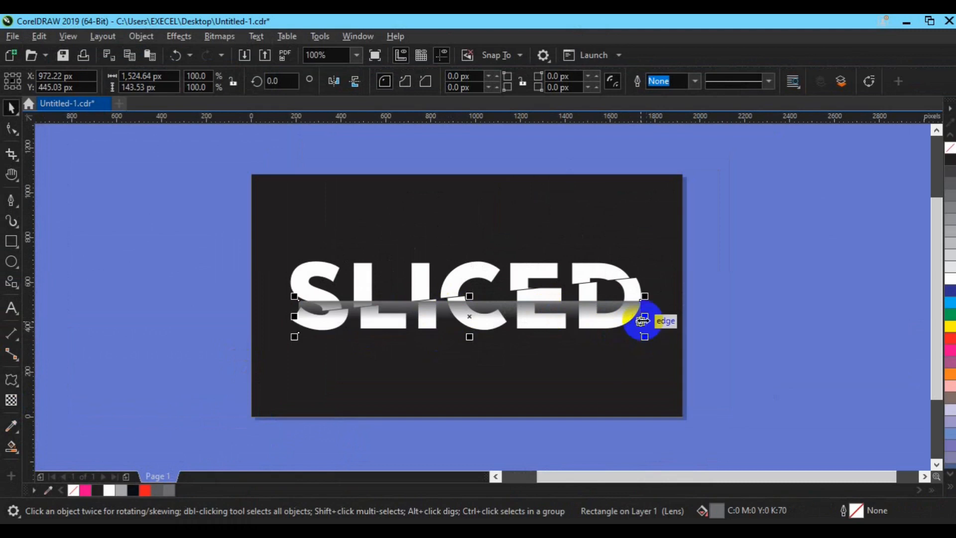
{"action": "left_click", "coordinate": [630, 319]}
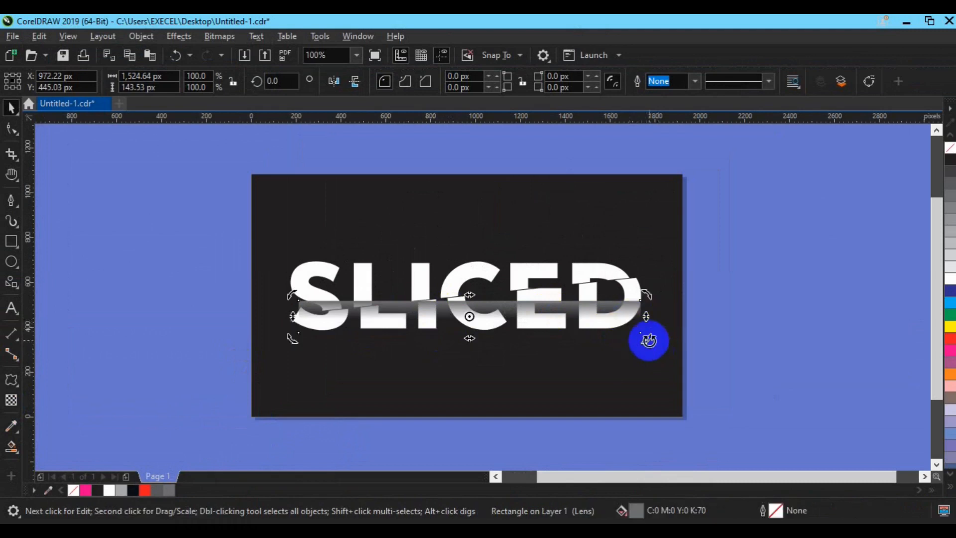
{"action": "left_click_drag", "start_coordinate": [648, 340], "coordinate": [648, 327]}
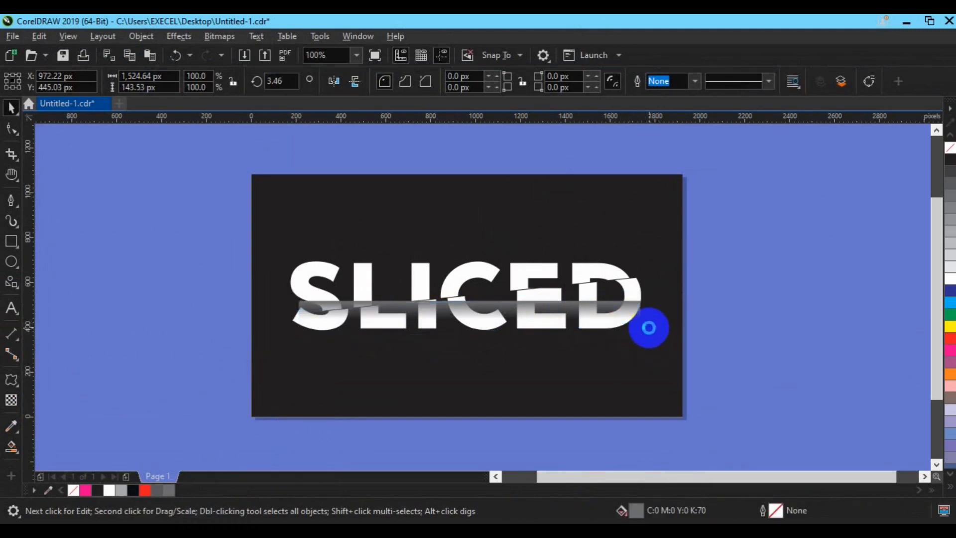
{"action": "left_click_drag", "start_coordinate": [547, 318], "coordinate": [547, 305]}
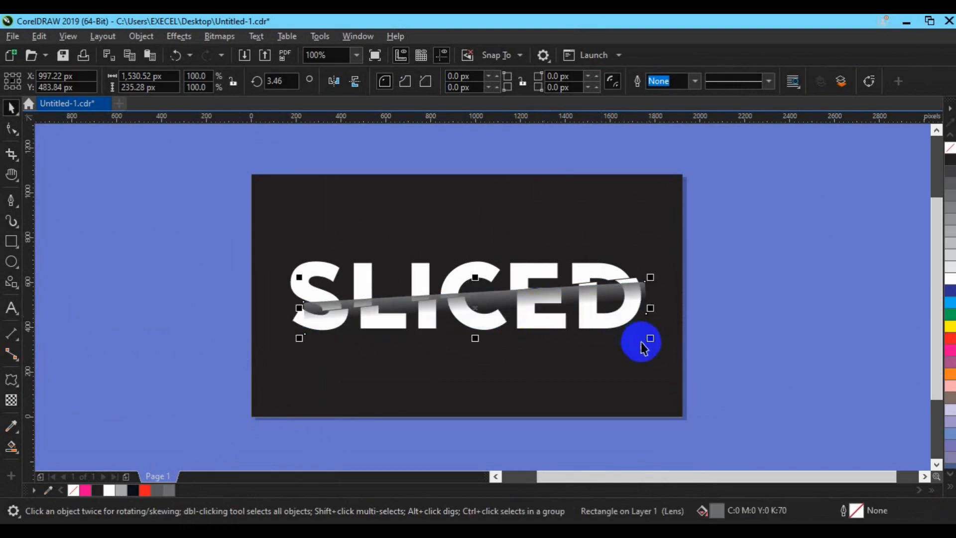
{"action": "left_click", "coordinate": [615, 309]}
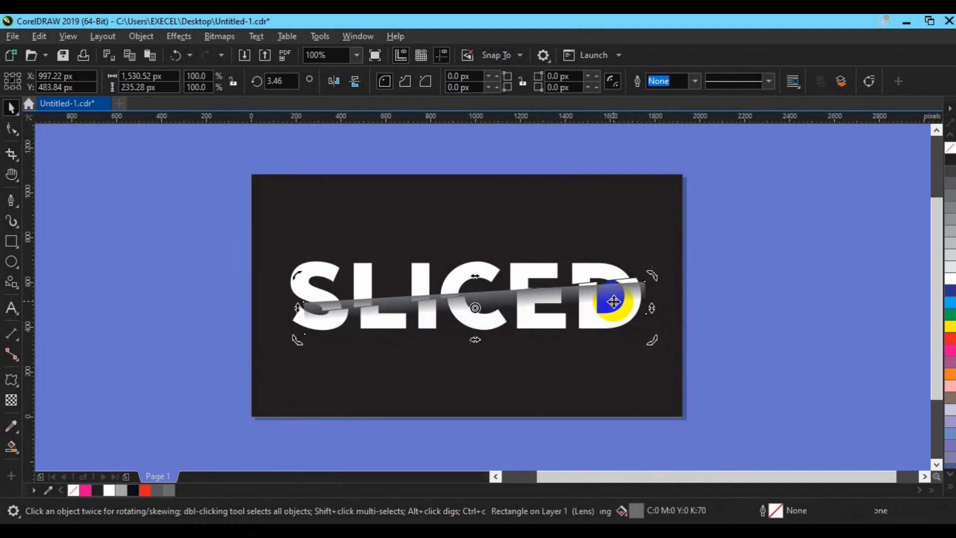
{"action": "left_click_drag", "start_coordinate": [655, 339], "coordinate": [657, 342]}
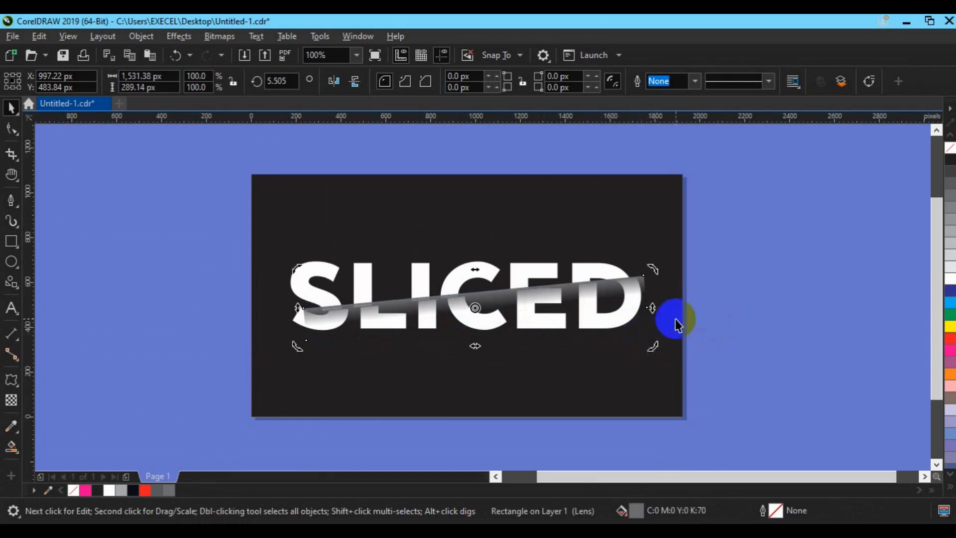
Stretch the gradient shadow rectangle leftward past the S to a width of about 1,594 px
{"action": "left_click", "coordinate": [745, 321]}
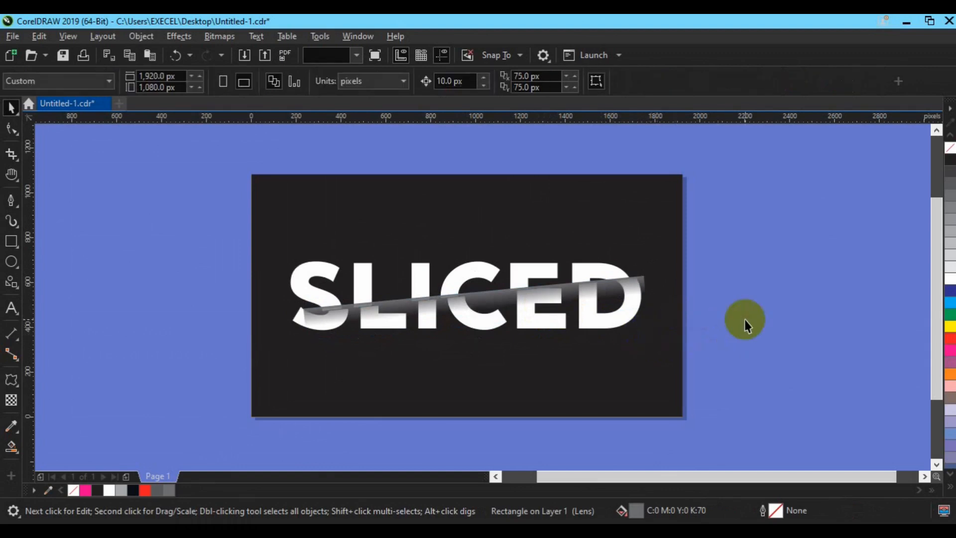
{"action": "left_click", "coordinate": [334, 358]}
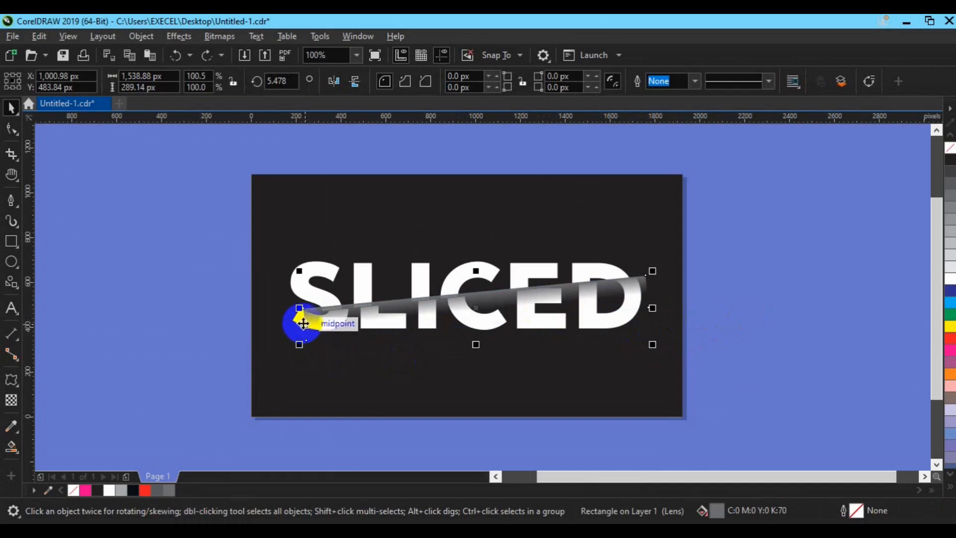
{"action": "left_click_drag", "start_coordinate": [299, 308], "coordinate": [286, 308]}
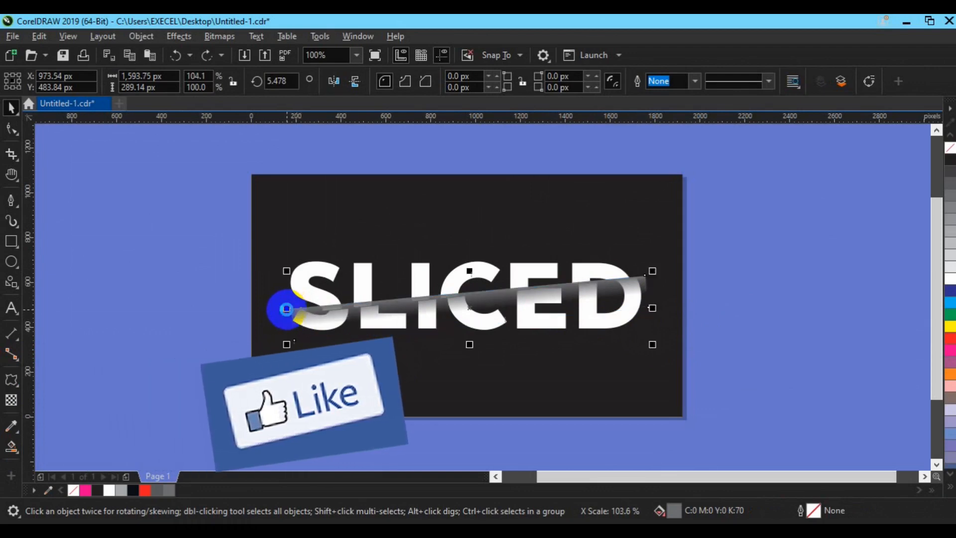
Bring the upper half of the SLICED letters to the front of the page and nudge it 10 px right and 10 px up
{"action": "left_click", "coordinate": [313, 285]}
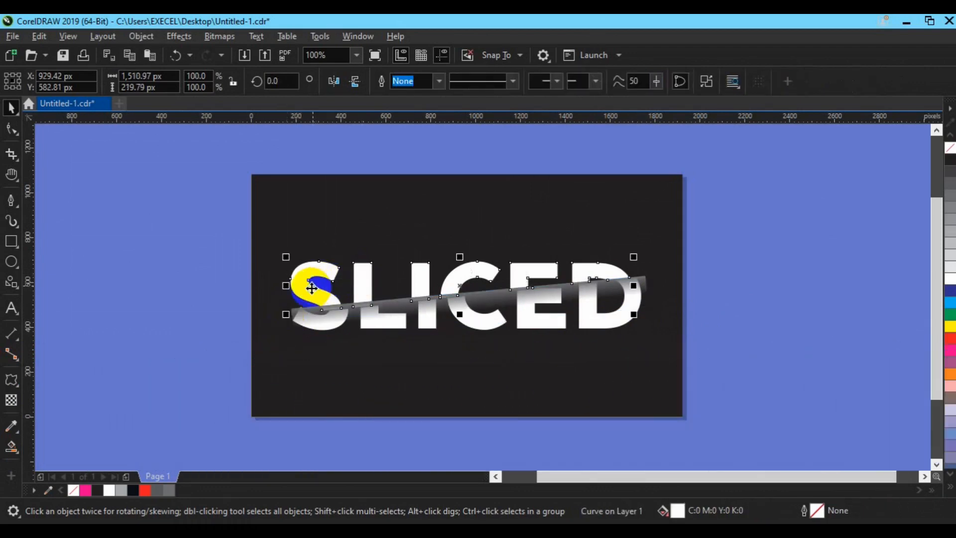
{"action": "right_click", "coordinate": [311, 288]}
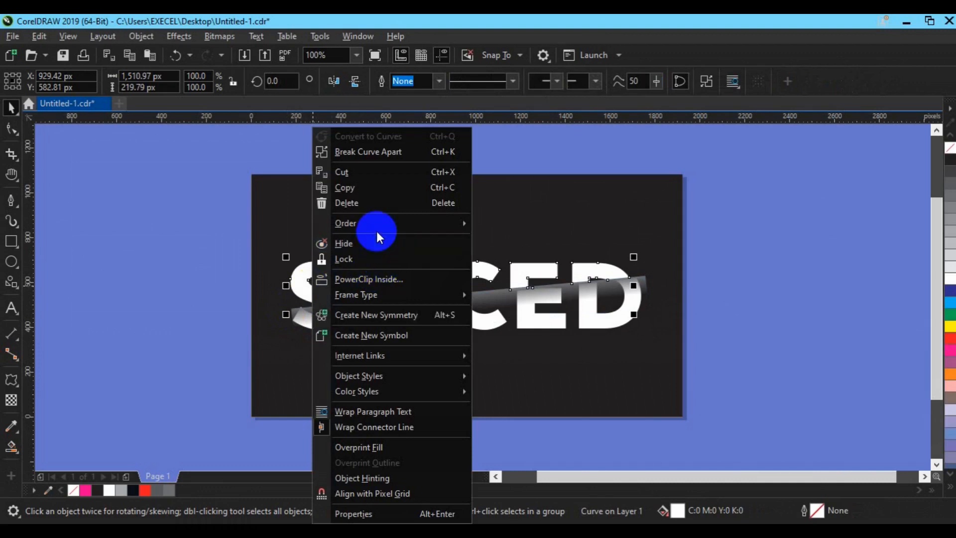
{"action": "mouse_move", "coordinate": [376, 226]}
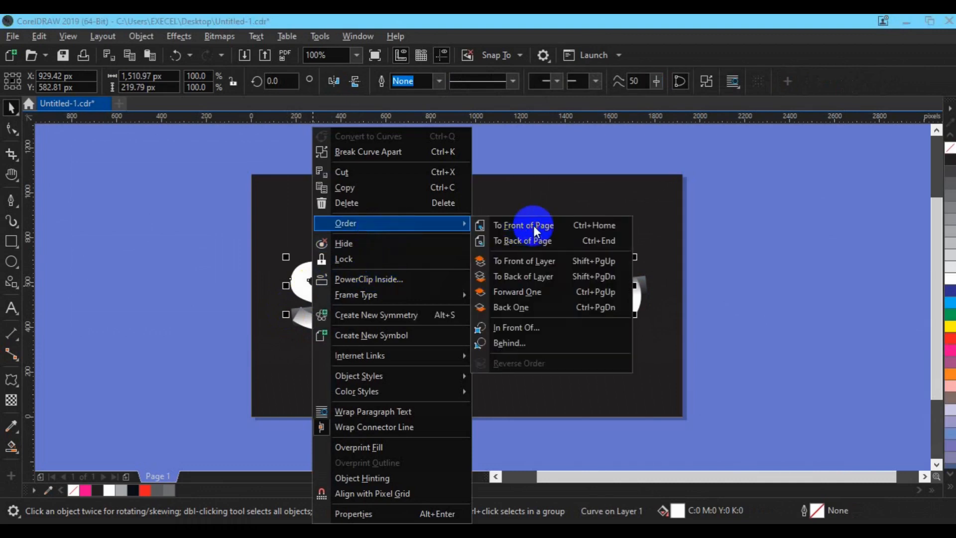
{"action": "left_click", "coordinate": [533, 225]}
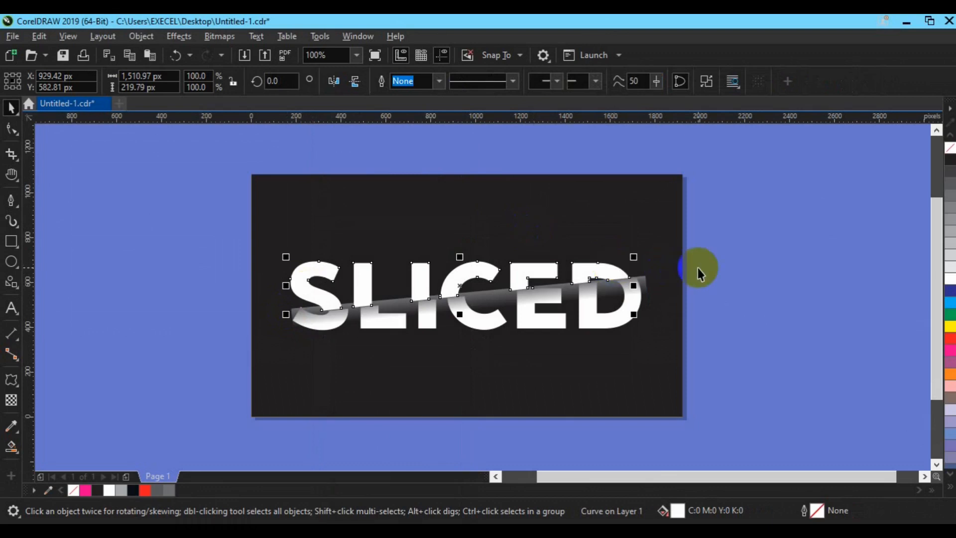
{"action": "key", "text": "Right"}
{"action": "key", "text": "Up"}
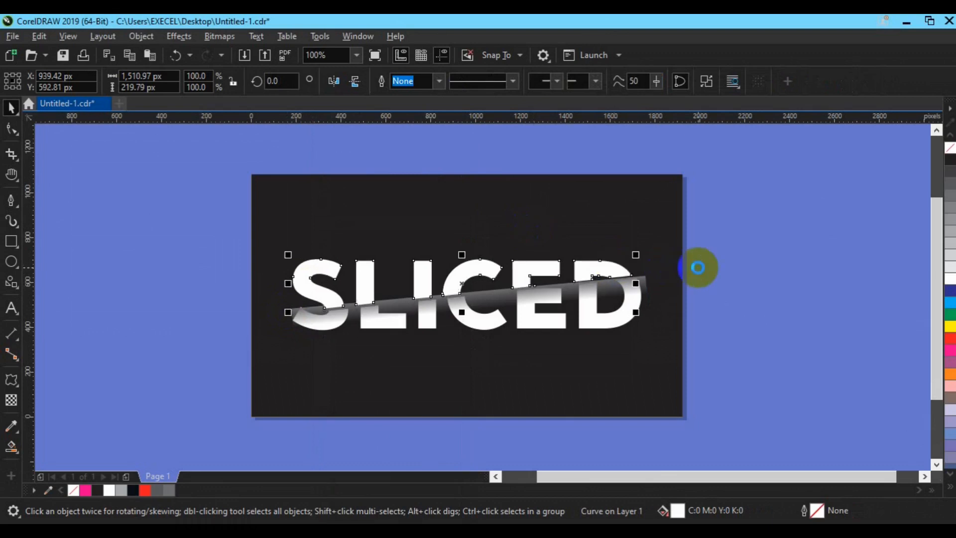
{"action": "left_click", "coordinate": [738, 292]}
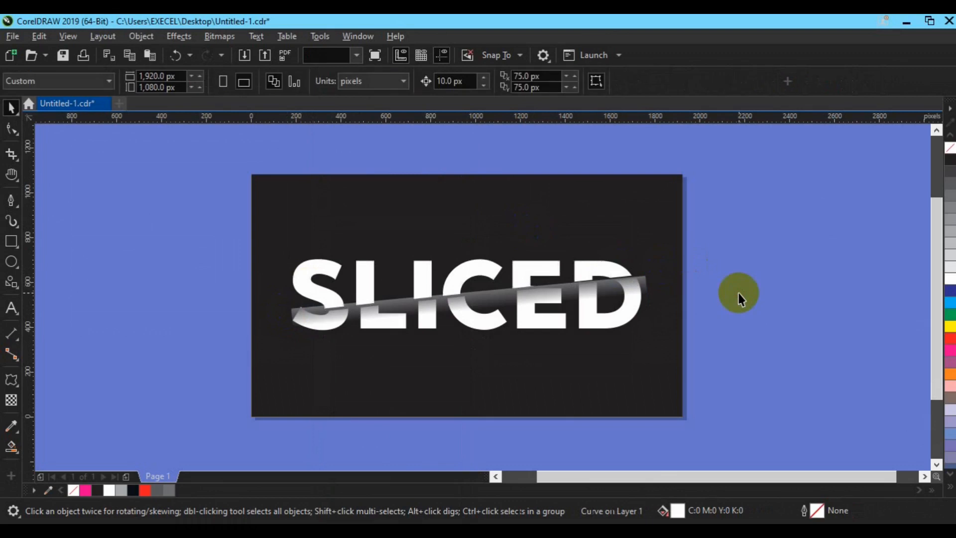
Draw a closed Pen shape about 70 by 73 px around the shadow end protruding past the lower part of the S
{"action": "left_click", "coordinate": [293, 298]}
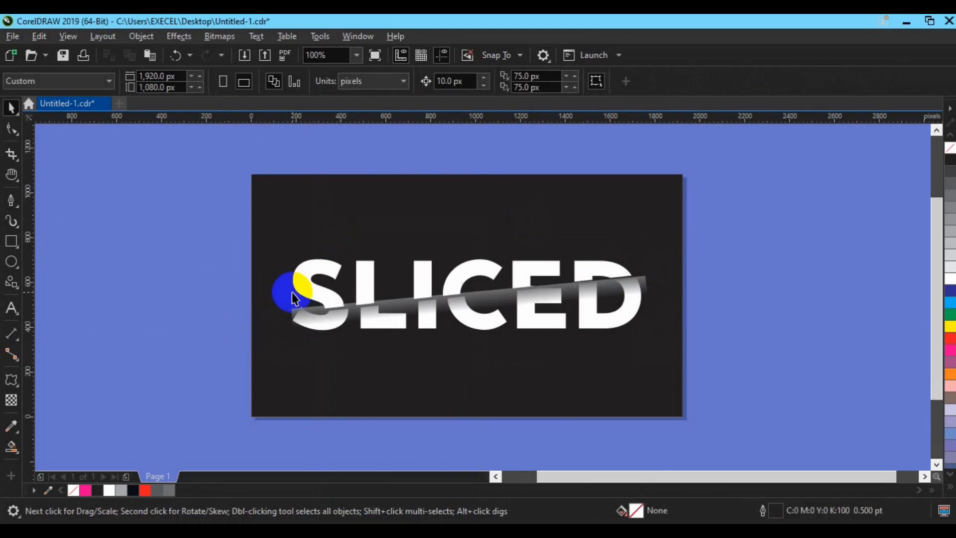
{"action": "scroll", "coordinate": [294, 297], "scroll_direction": "up", "scroll_amount": 2}
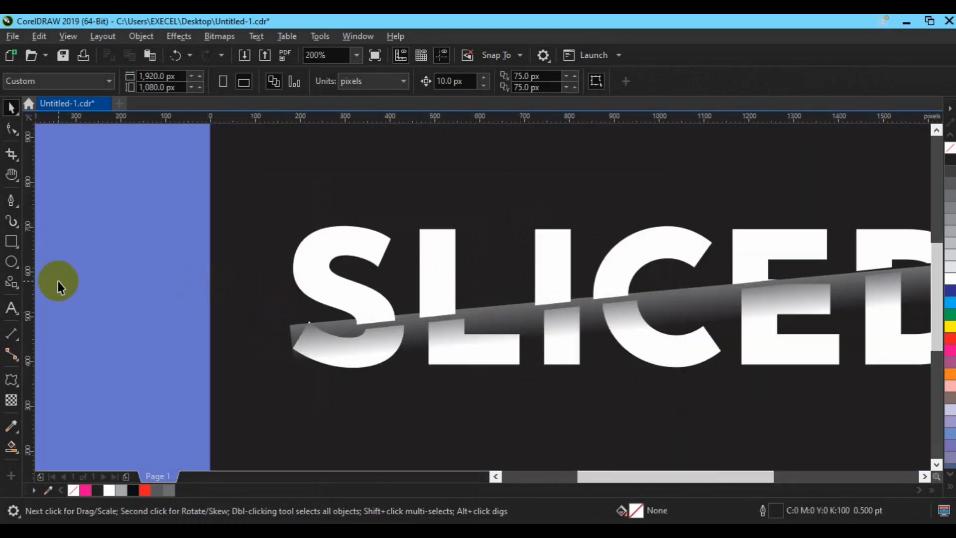
{"action": "left_click", "coordinate": [254, 359]}
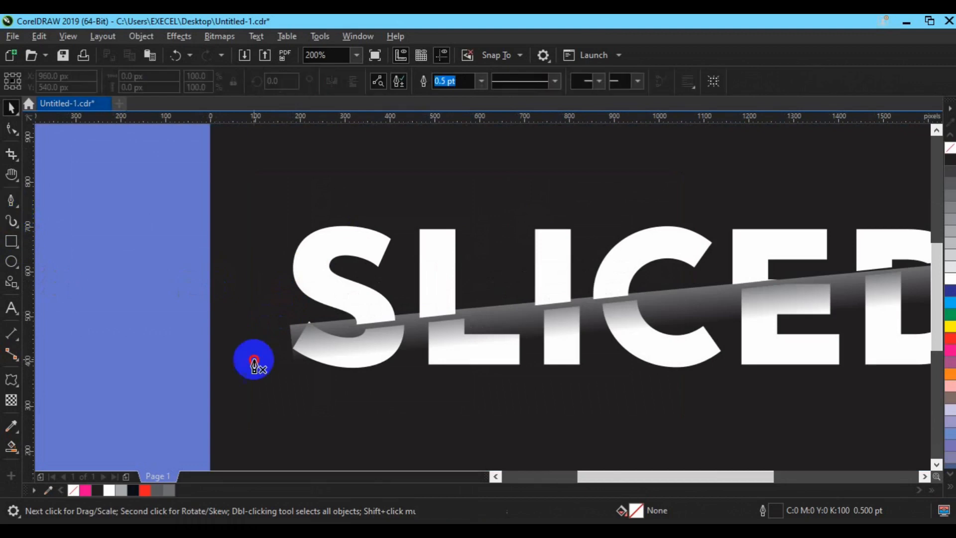
{"action": "left_click", "coordinate": [291, 349]}
{"action": "left_click", "coordinate": [311, 321]}
{"action": "left_click_drag", "start_coordinate": [277, 318], "coordinate": [278, 345]}
{"action": "left_click", "coordinate": [293, 349]}
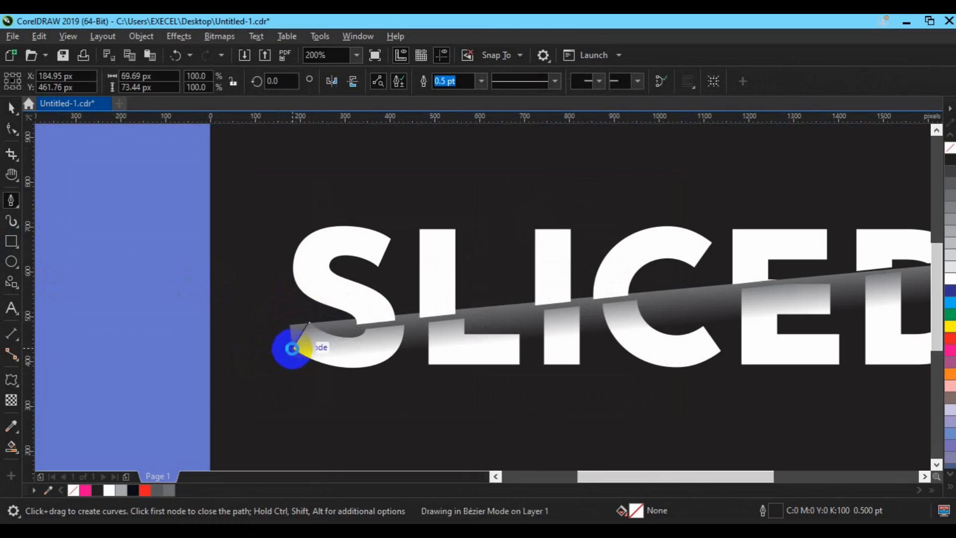
Trim the gradient shadow with the closed shape beside the S, and delete that shape
{"action": "left_click", "coordinate": [10, 126]}
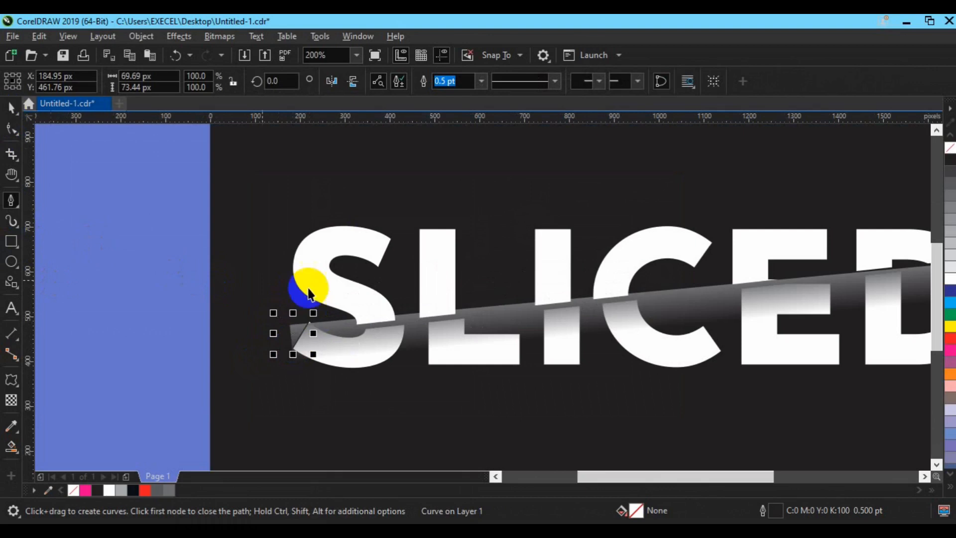
{"action": "left_click", "coordinate": [405, 332], "text": "shift"}
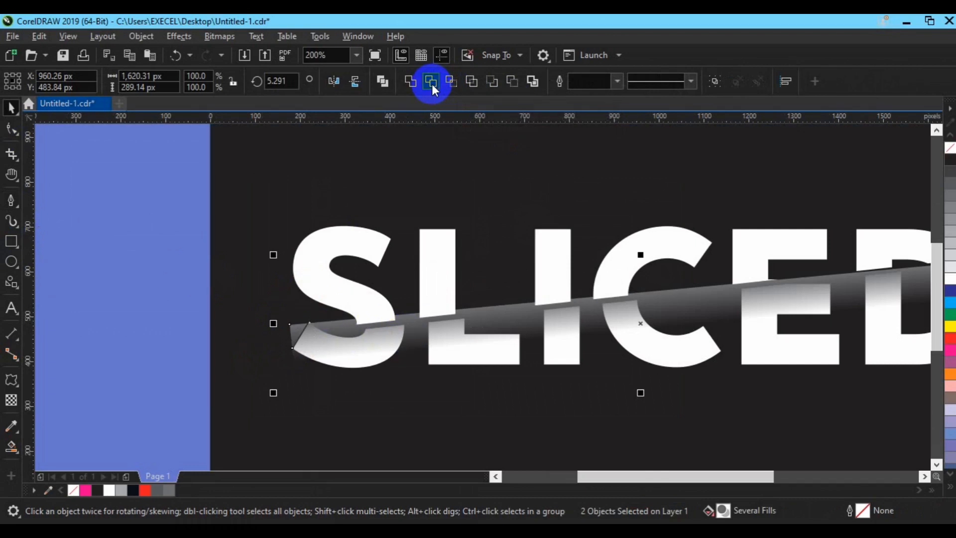
{"action": "left_click", "coordinate": [431, 82]}
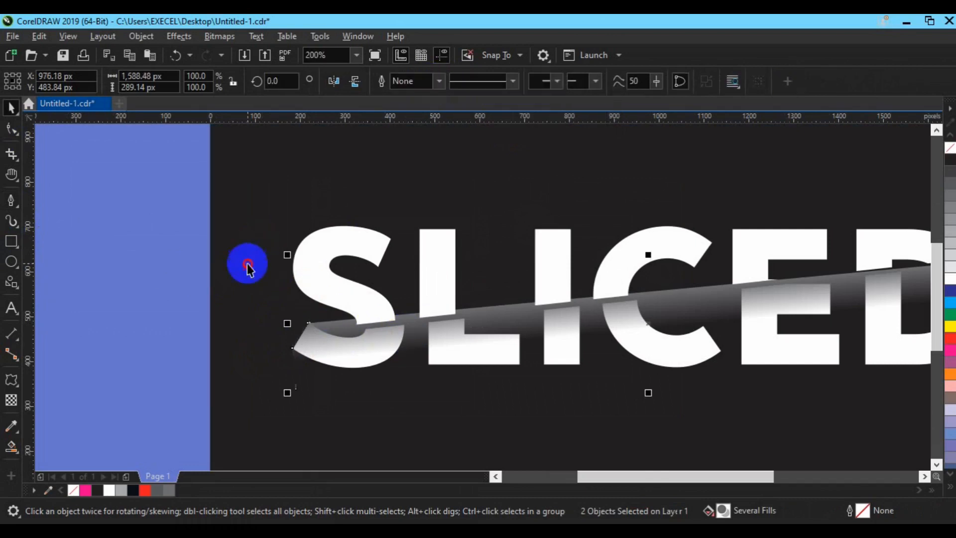
{"action": "left_click", "coordinate": [293, 332]}
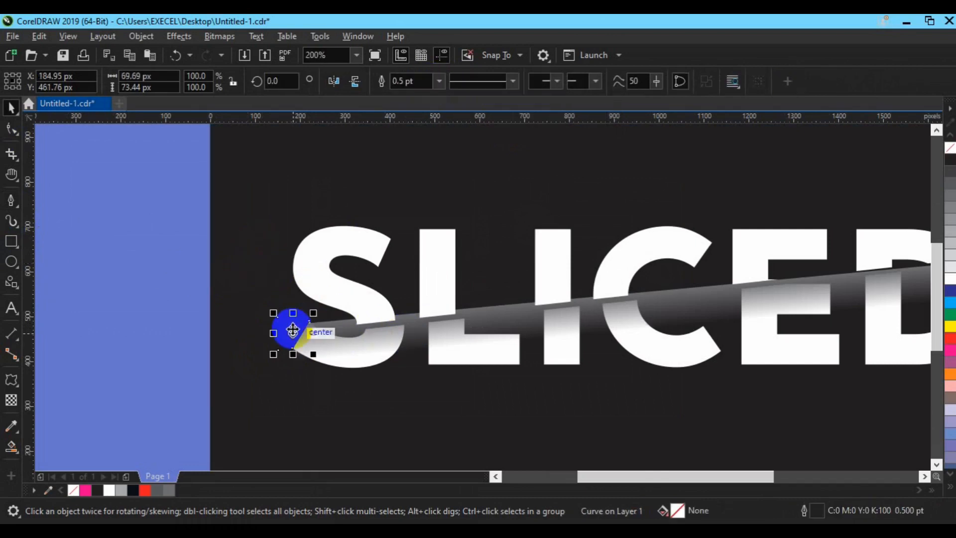
{"action": "left_click_drag", "start_coordinate": [293, 332], "coordinate": [463, 377]}
Draw a closed Pen shape about 144 by 168 px along the outer curve of the D, enclosing the protruding shadow end
{"action": "key", "text": "h"}
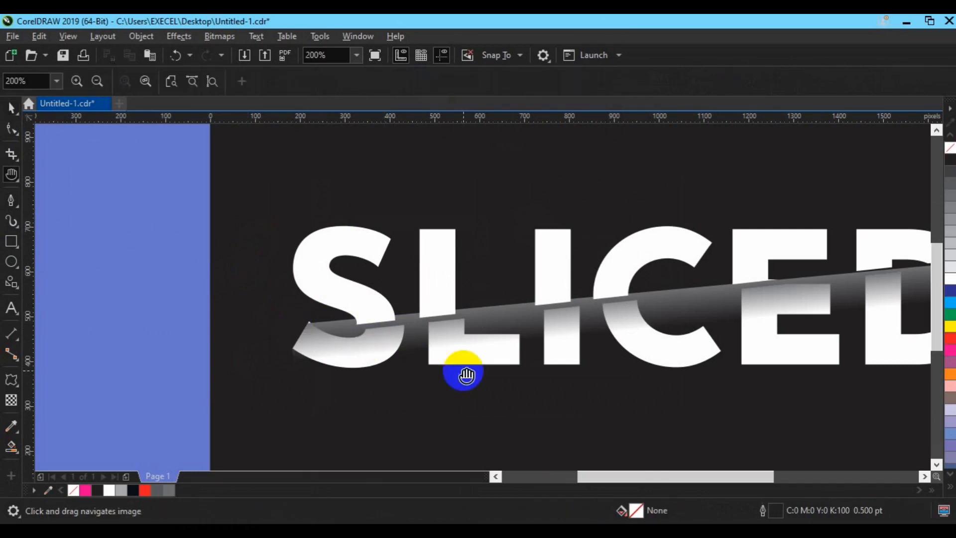
{"action": "left_click_drag", "start_coordinate": [732, 249], "coordinate": [473, 292]}
{"action": "left_click_drag", "start_coordinate": [701, 340], "coordinate": [552, 335]}
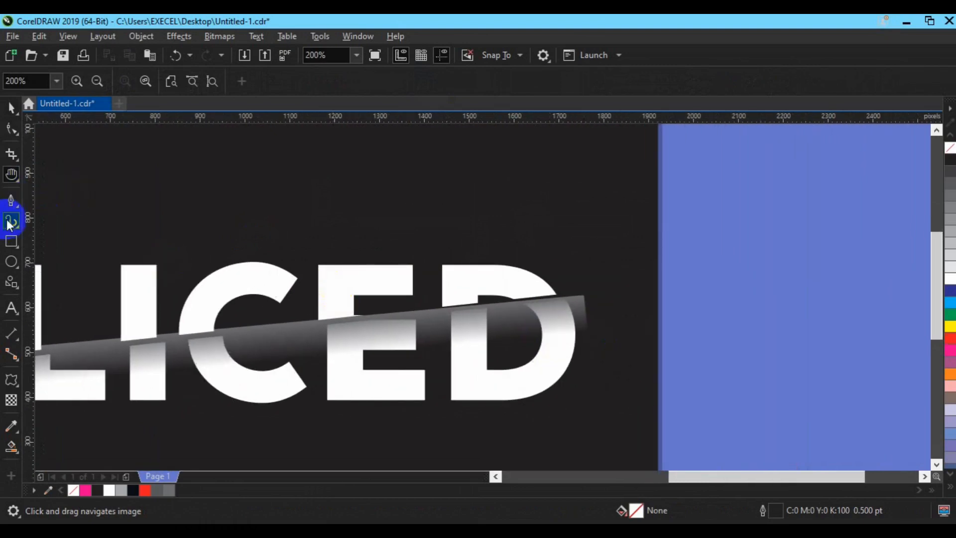
{"action": "left_click", "coordinate": [11, 200]}
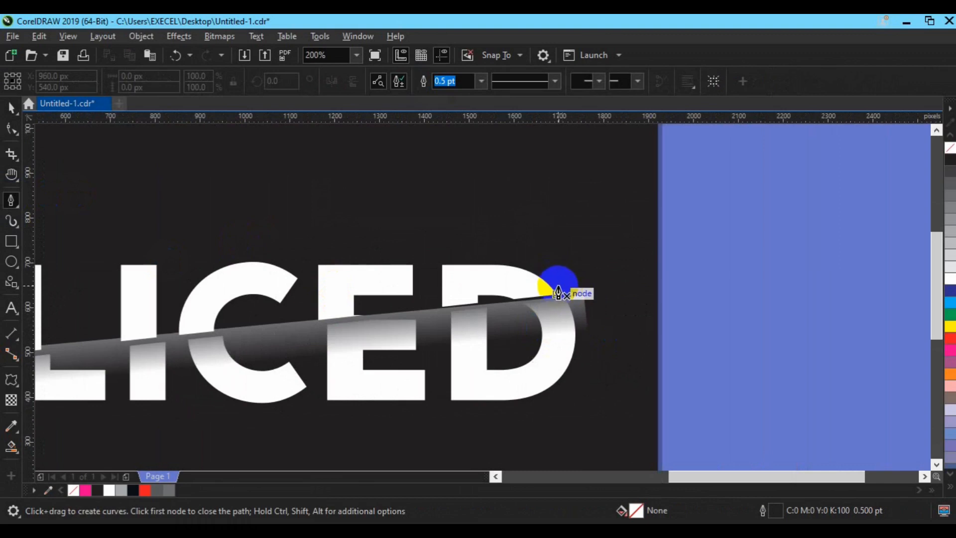
{"action": "left_click", "coordinate": [575, 339]}
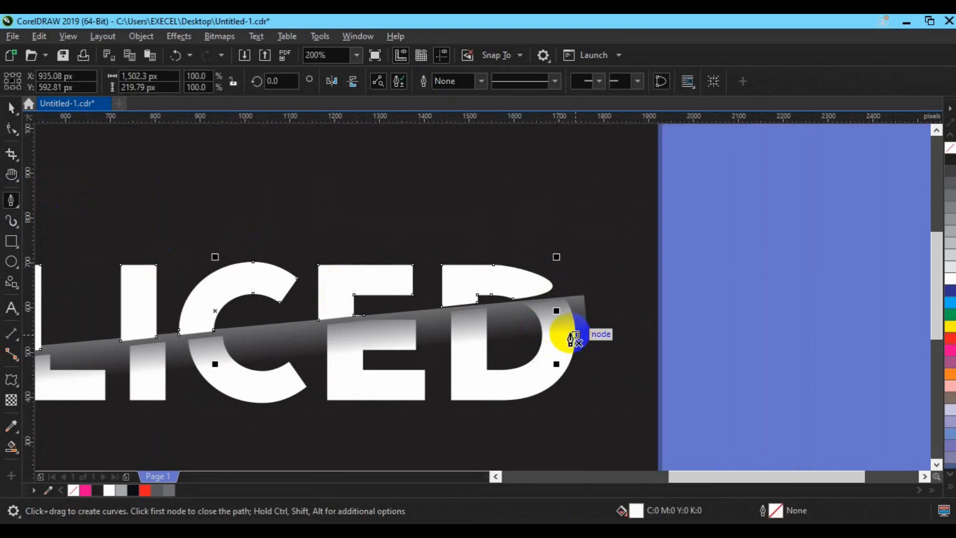
{"action": "left_click", "coordinate": [563, 294]}
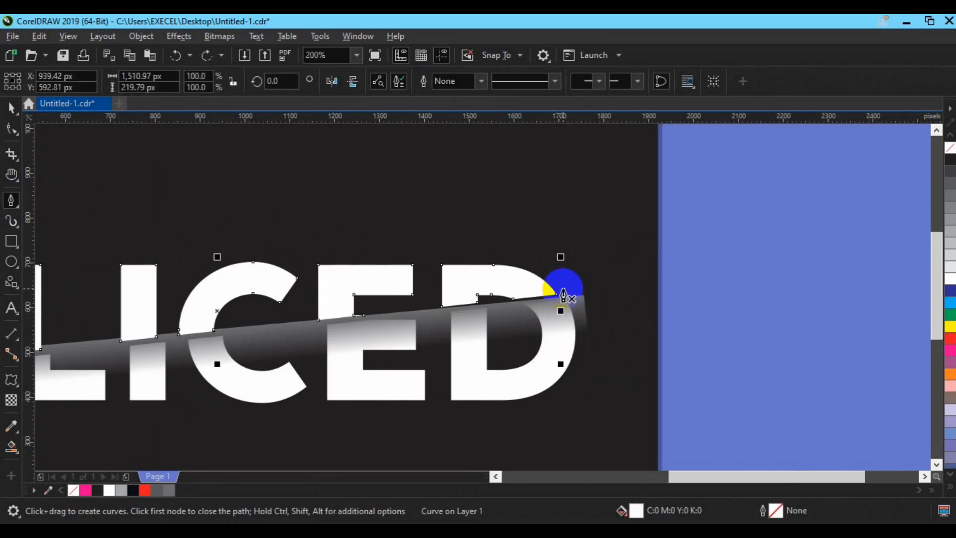
{"action": "left_click", "coordinate": [574, 338]}
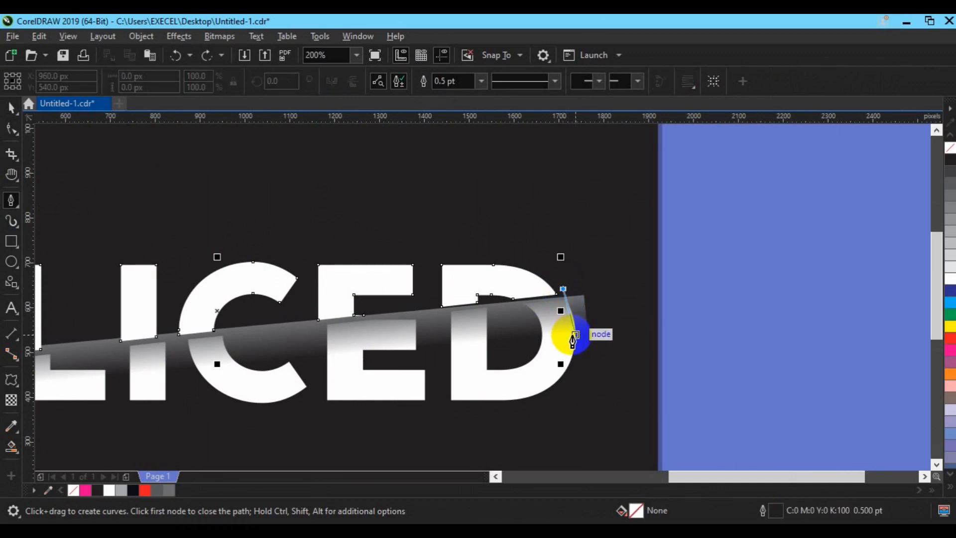
{"action": "left_click_drag", "start_coordinate": [575, 340], "coordinate": [575, 353]}
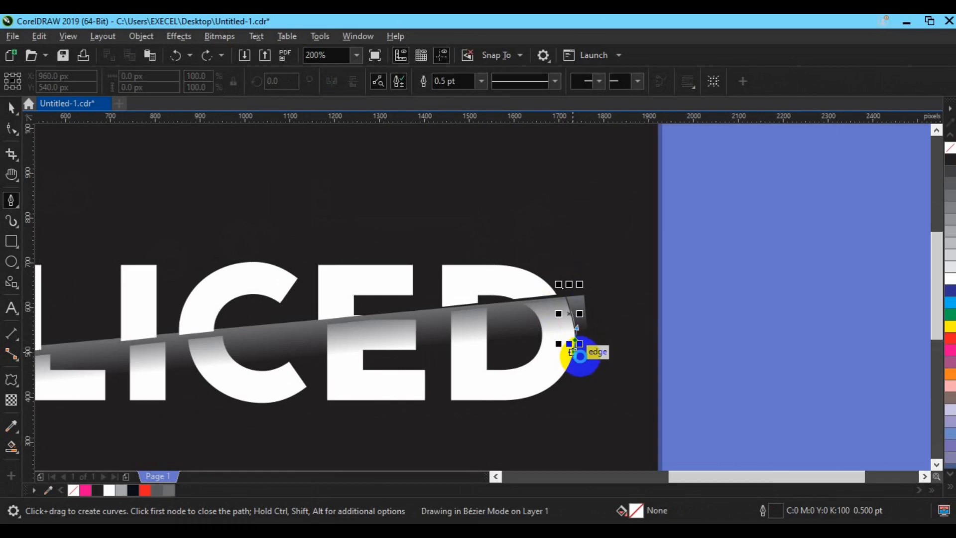
{"action": "left_click", "coordinate": [591, 358]}
{"action": "left_click", "coordinate": [627, 296]}
{"action": "left_click", "coordinate": [572, 283]}
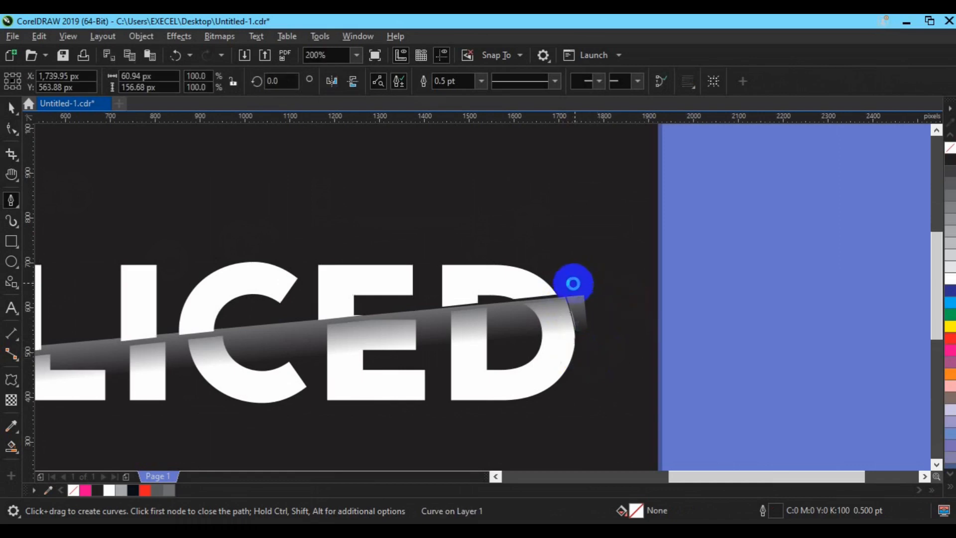
{"action": "left_click", "coordinate": [563, 288]}
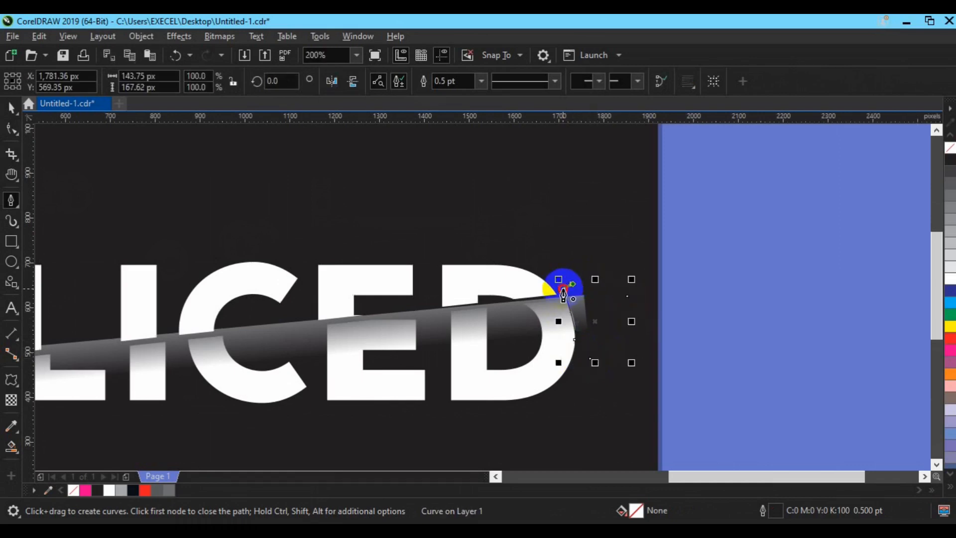
Trim the gradient shadow with the closed shape beside the D, and delete that shape
{"action": "left_click", "coordinate": [12, 107]}
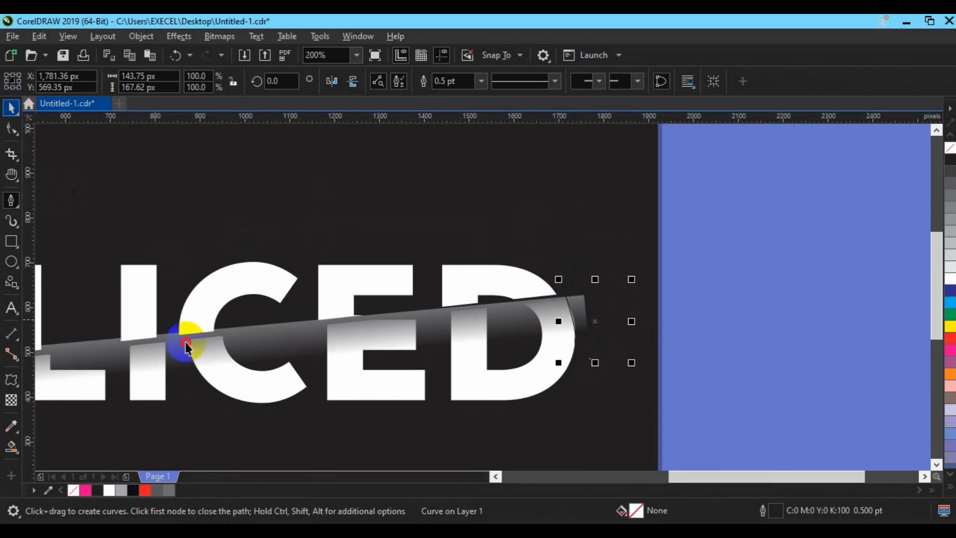
{"action": "left_click", "coordinate": [250, 342], "text": "shift"}
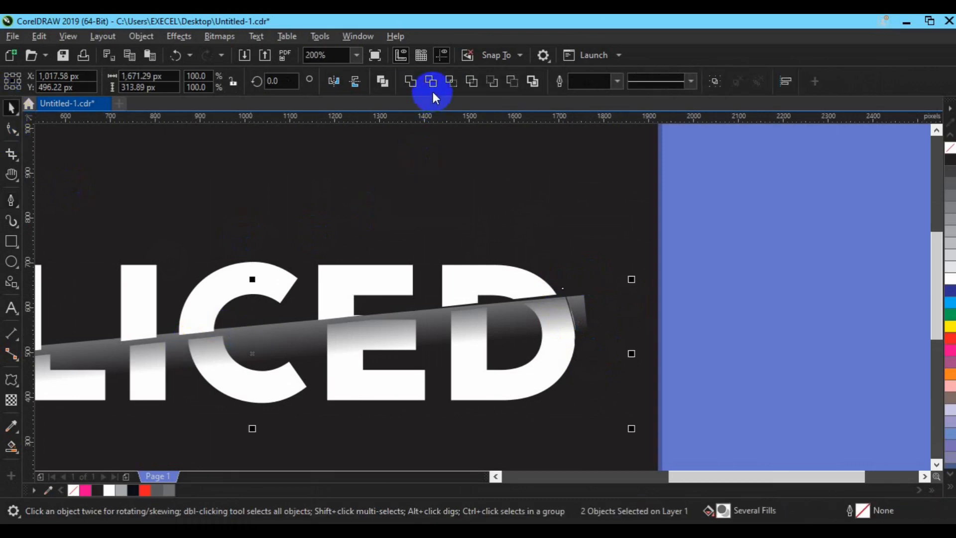
{"action": "left_click", "coordinate": [431, 84]}
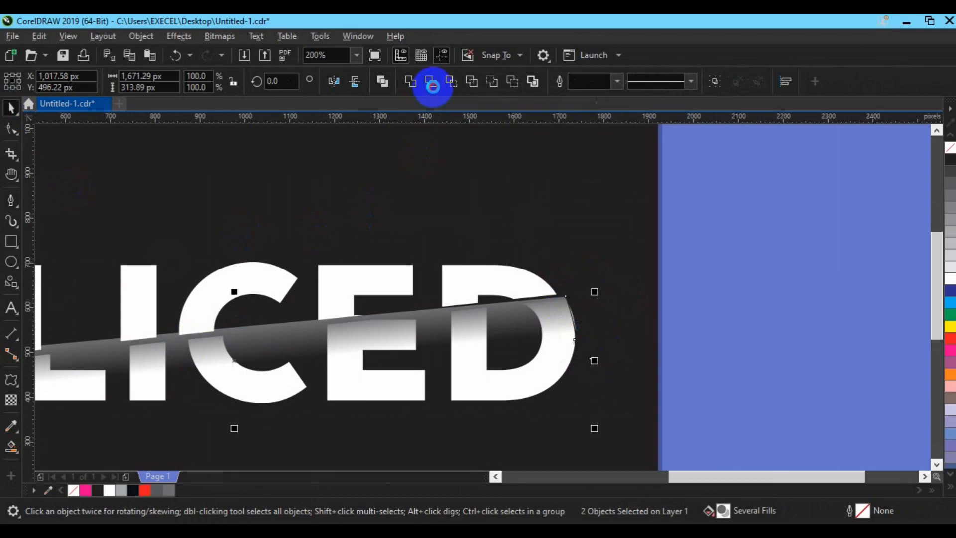
{"action": "left_click", "coordinate": [715, 291]}
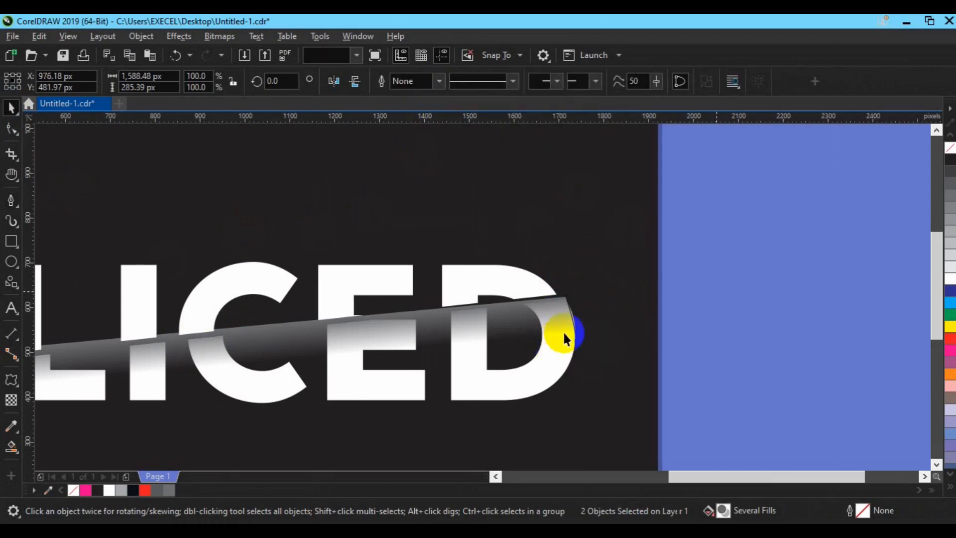
{"action": "left_click", "coordinate": [576, 330]}
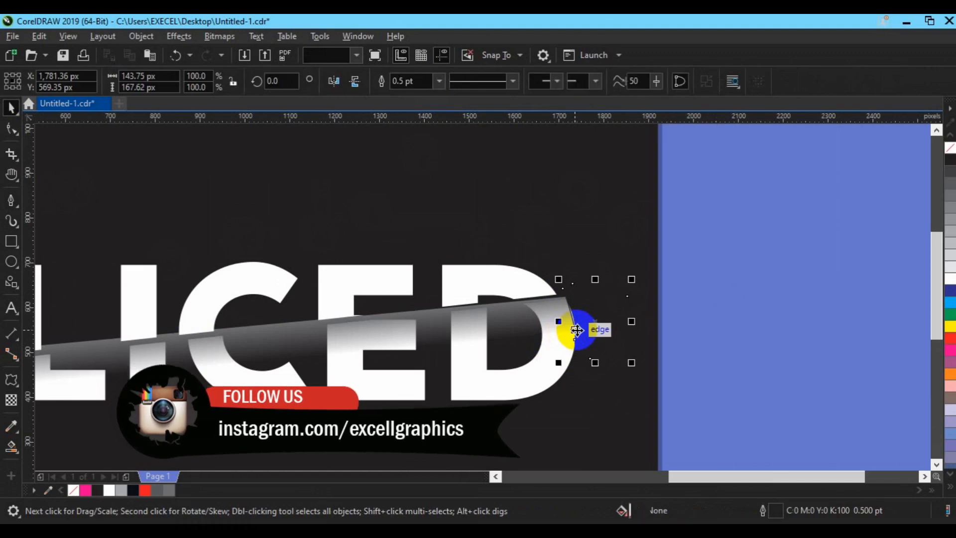
{"action": "key", "text": "Delete"}
Nudge the trimmed shadow 10 px right and back 10 px left to check its fit along the D
{"action": "left_click", "coordinate": [562, 326]}
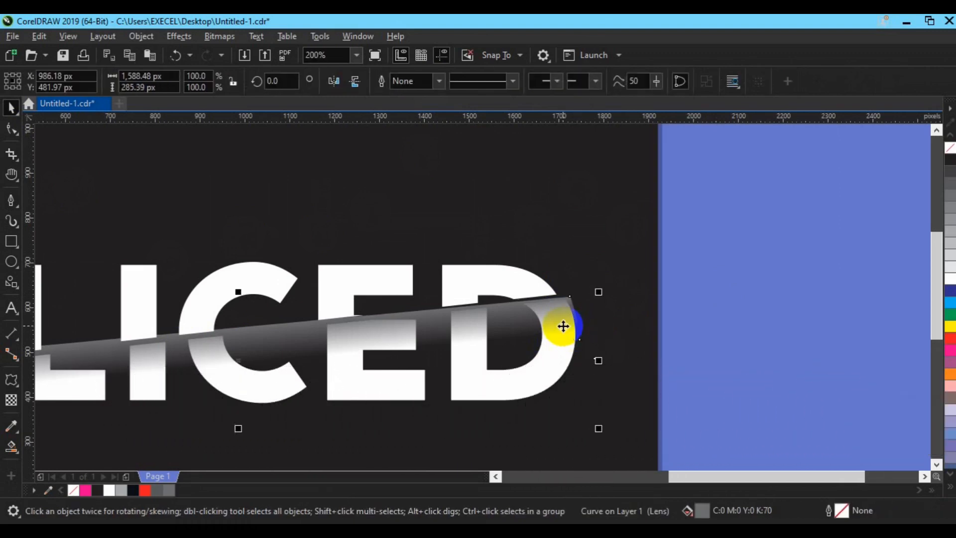
{"action": "key", "text": "Left"}
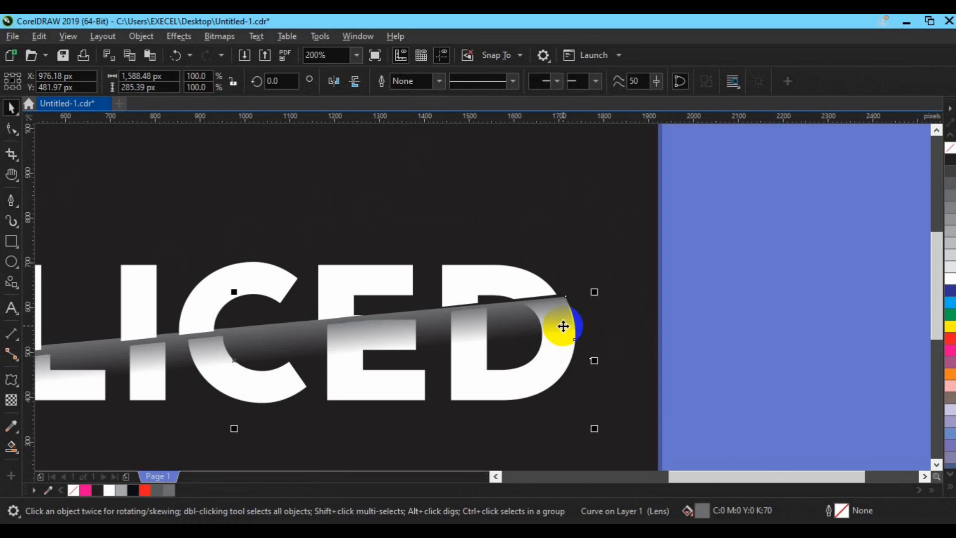
{"action": "scroll", "coordinate": [563, 326], "scroll_direction": "down", "scroll_amount": 2}
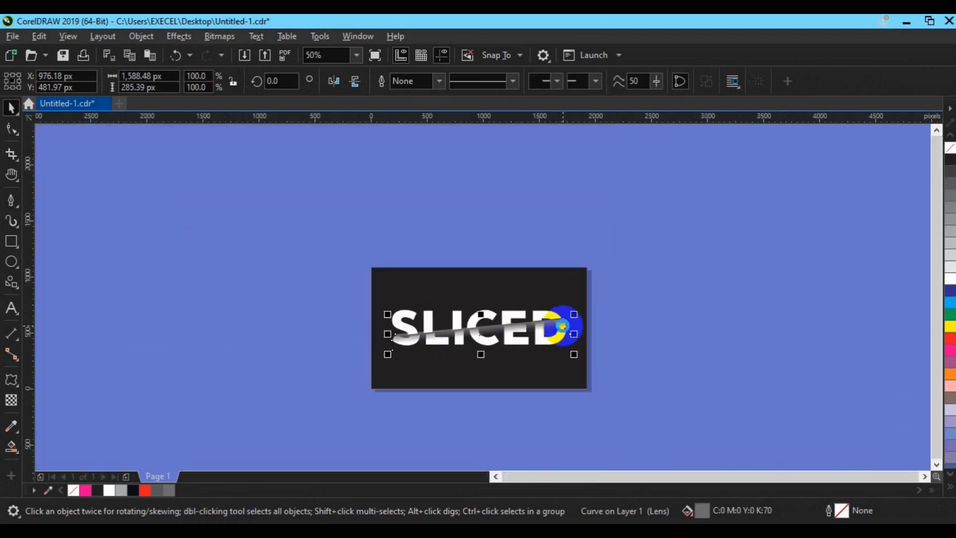
{"action": "left_click", "coordinate": [665, 343]}
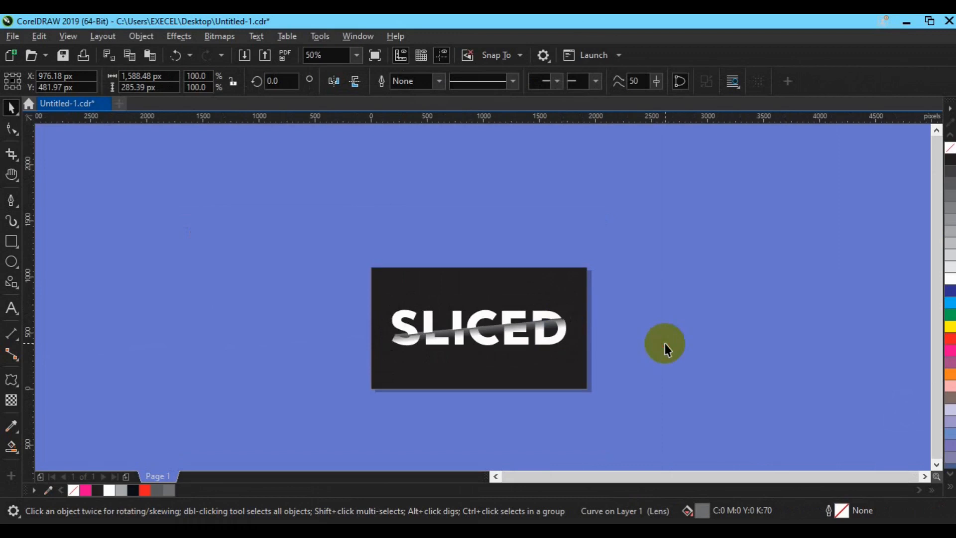
{"action": "scroll", "coordinate": [664, 343], "scroll_direction": "up", "scroll_amount": 1}
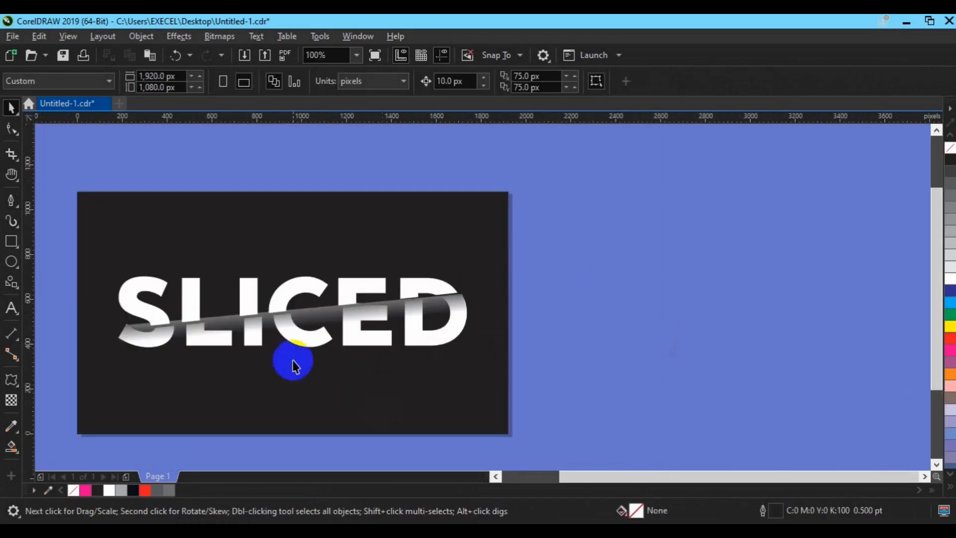
{"action": "key", "text": "h"}
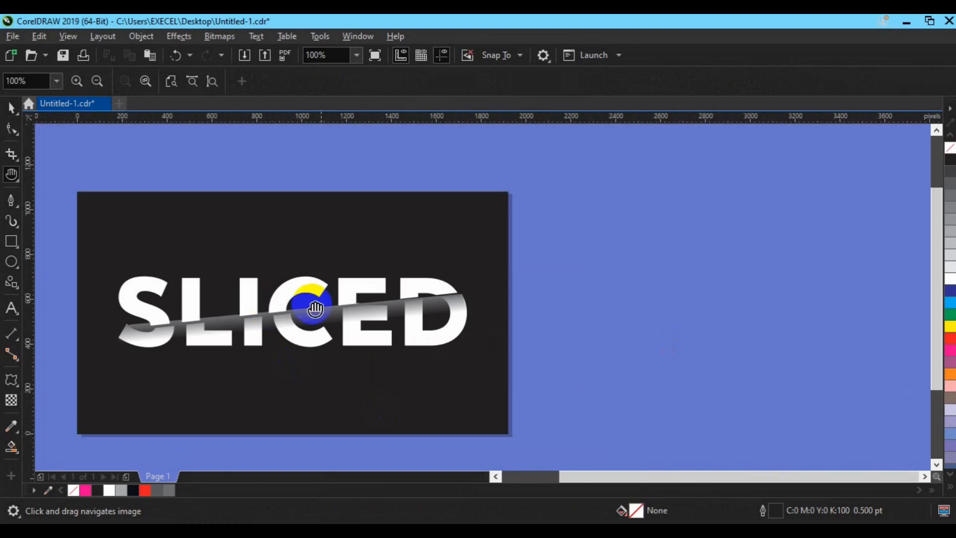
{"action": "left_click_drag", "start_coordinate": [331, 337], "coordinate": [455, 313]}
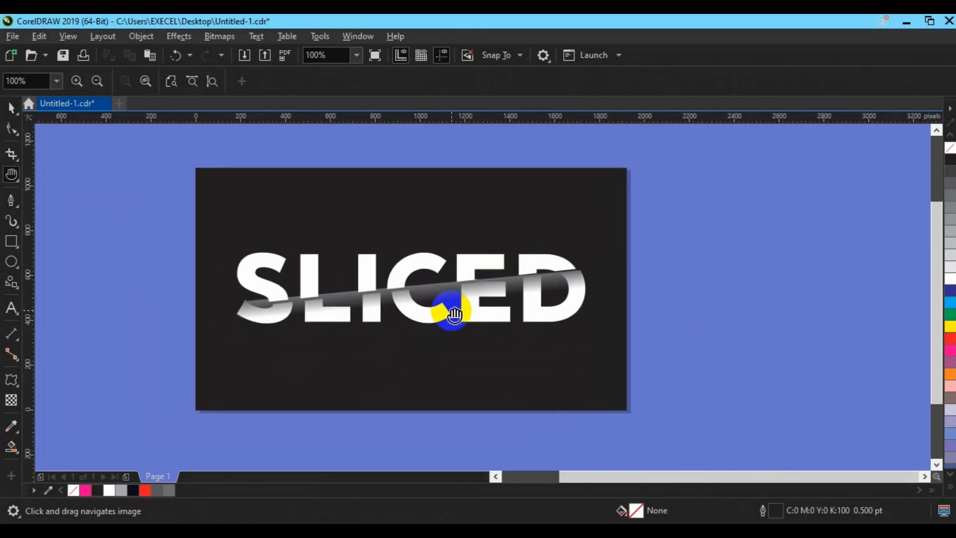